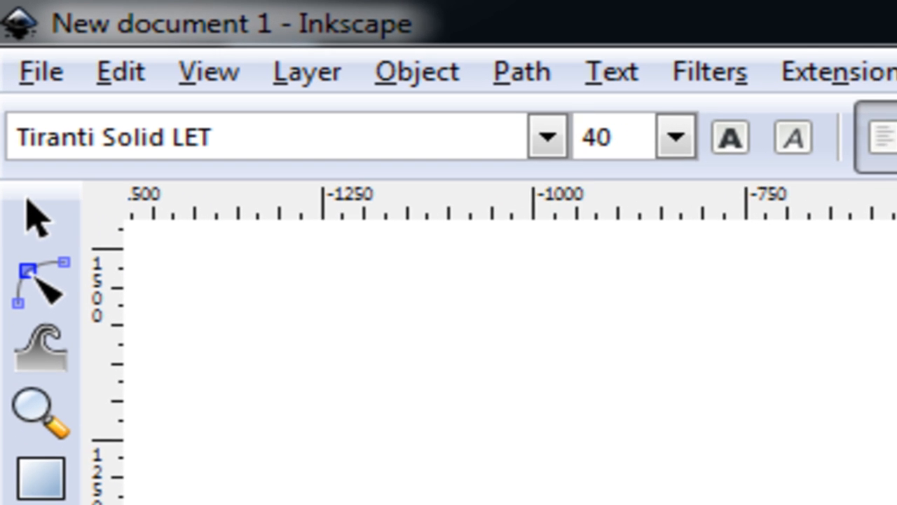
# Enlarge the Tiranti Solid LET letter B to about 393 by 366 px and position it near the middle of the page
pyautogui.tripleClick(296, 144)
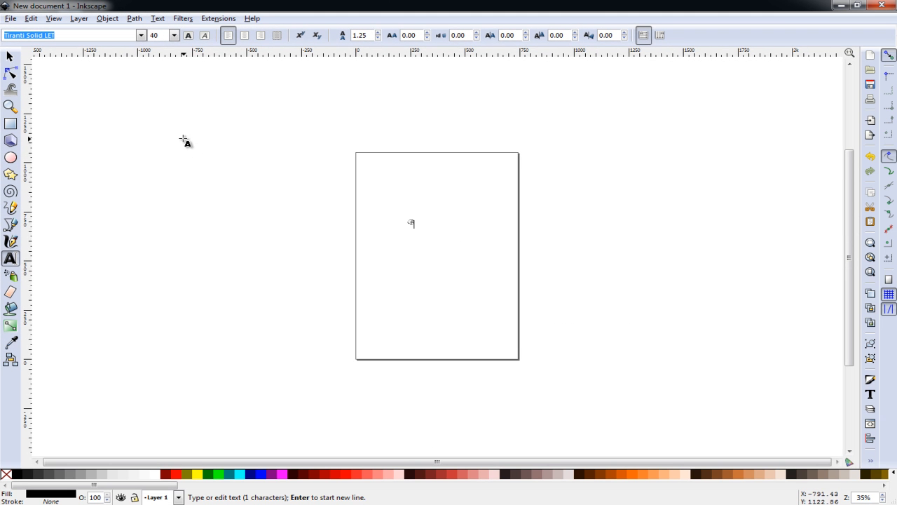
pyautogui.click(10, 56)
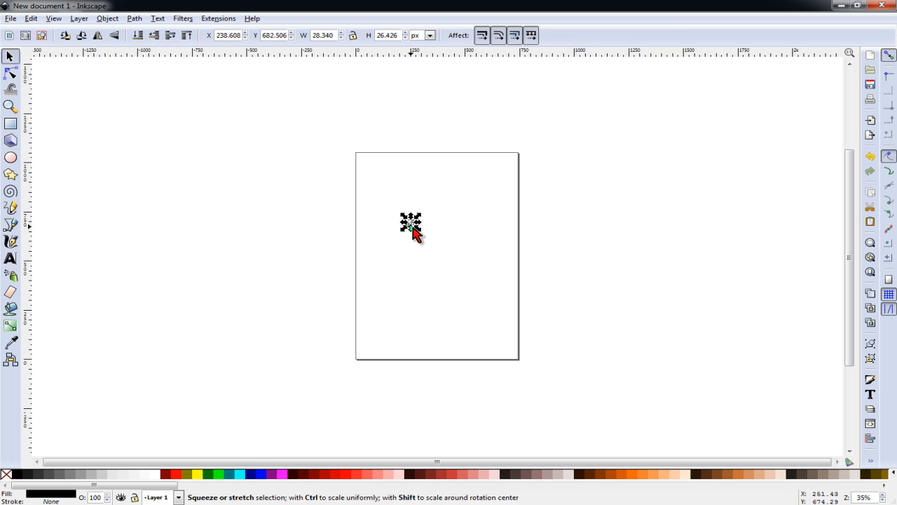
pyautogui.moveTo(419, 230); pyautogui.dragTo(506, 302)
pyautogui.moveTo(476, 270); pyautogui.dragTo(456, 252)
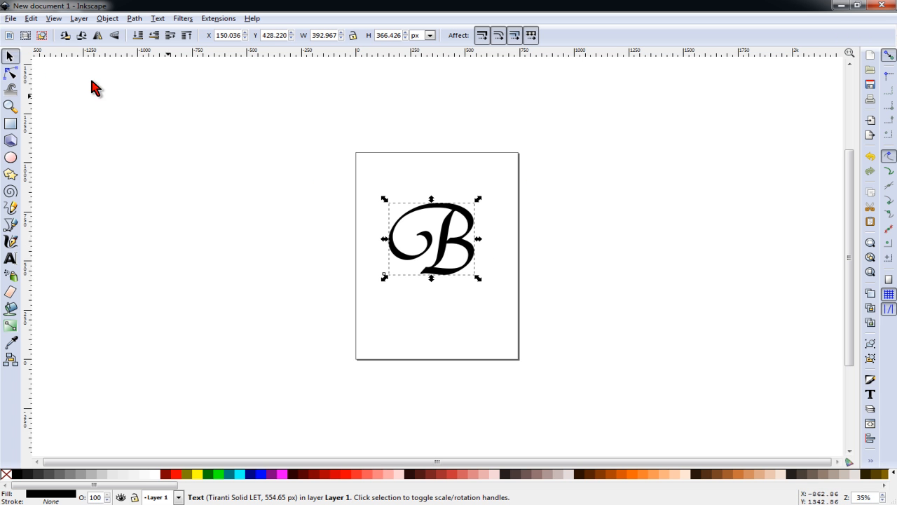
# Hide the page border in the document properties
pyautogui.click(12, 19)
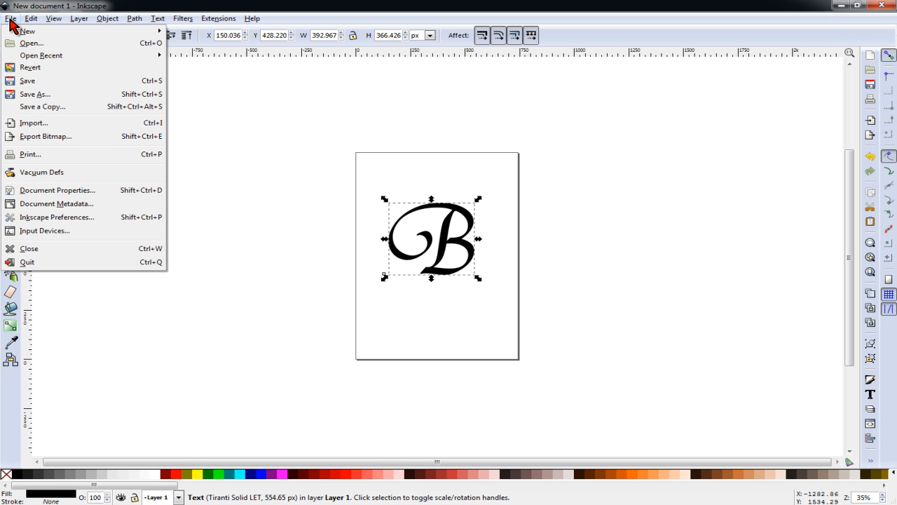
pyautogui.click(64, 192)
pyautogui.click(571, 247)
pyautogui.click(729, 7)
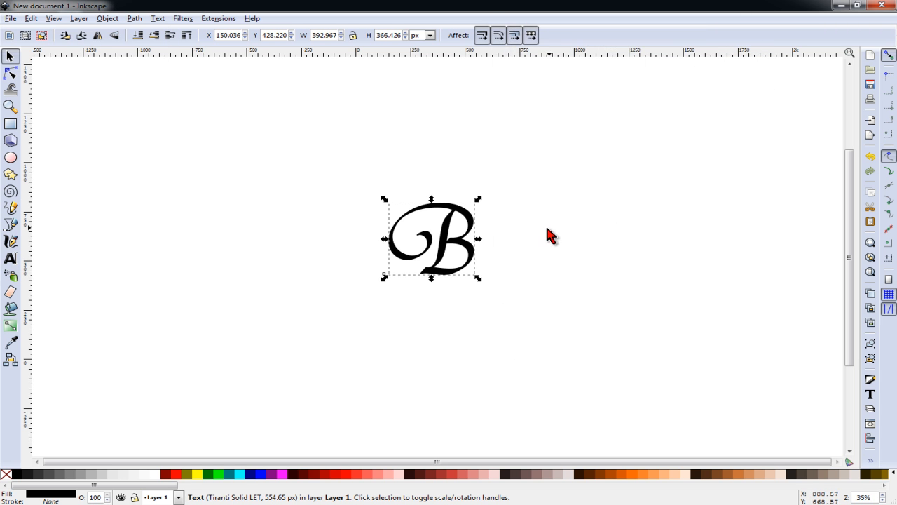
# Move the letter B down and to the left to free canvas space beside it, leaving it deselected
pyautogui.press('+')
pyautogui.press('+')
pyautogui.press('+')
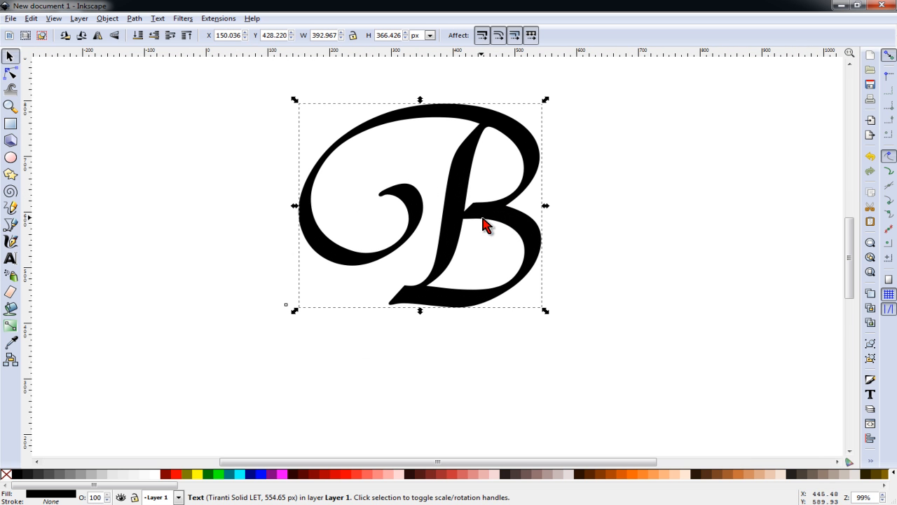
pyautogui.moveTo(488, 212); pyautogui.dragTo(338, 254)
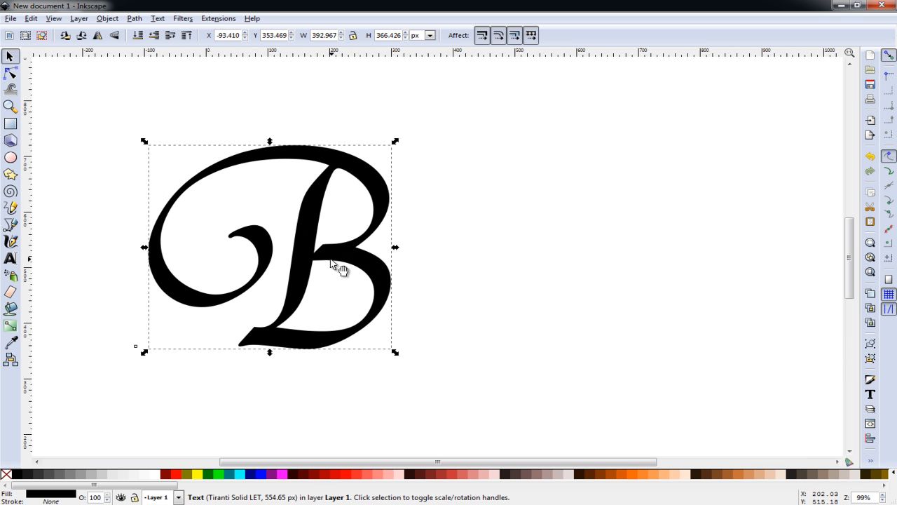
pyautogui.click(536, 200)
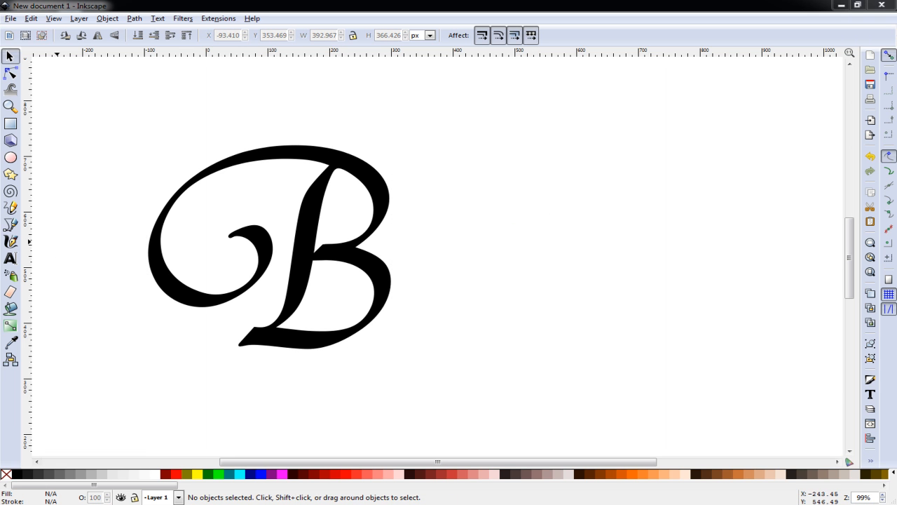
# Import the floral swirl JPEG as an embedded image and place it to the upper right of the letter B
pyautogui.moveTo(548, 182); pyautogui.dragTo(567, 196)
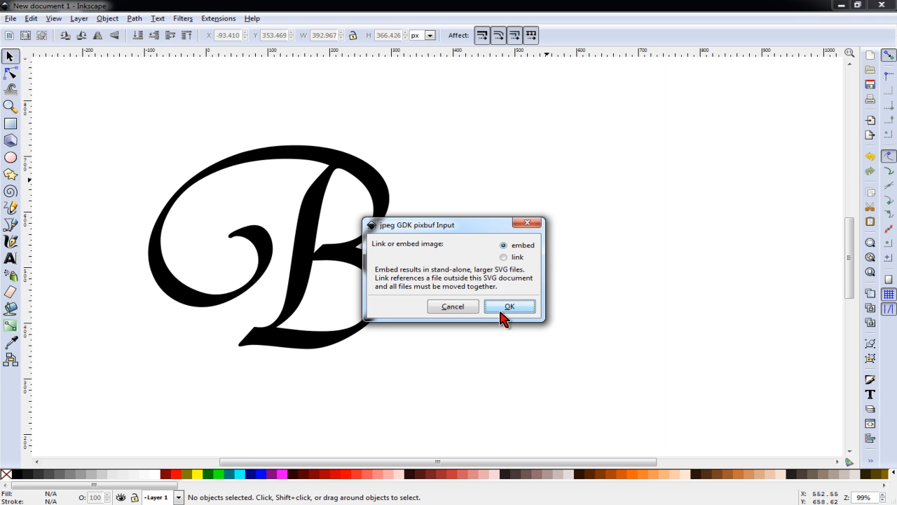
pyautogui.click(501, 312)
pyautogui.moveTo(536, 309); pyautogui.dragTo(662, 158)
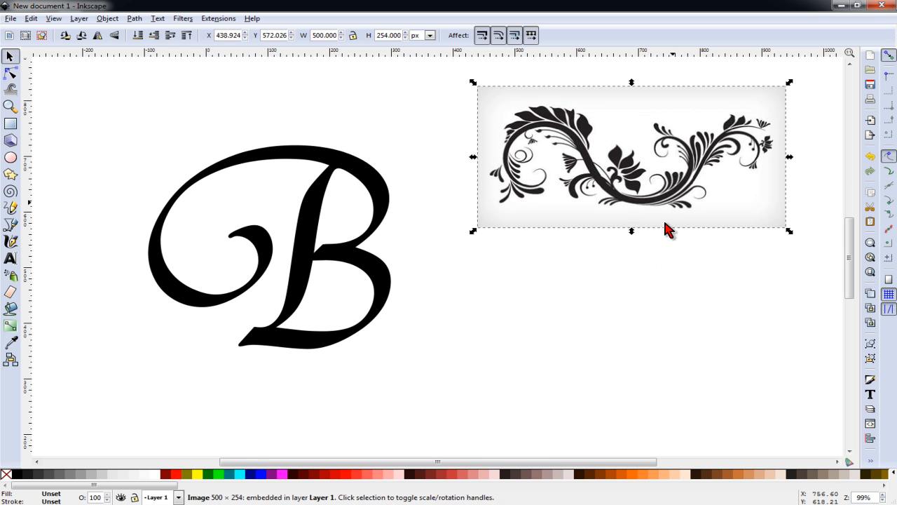
pyautogui.click(635, 265)
pyautogui.click(620, 181)
pyautogui.moveTo(630, 165); pyautogui.dragTo(629, 190)
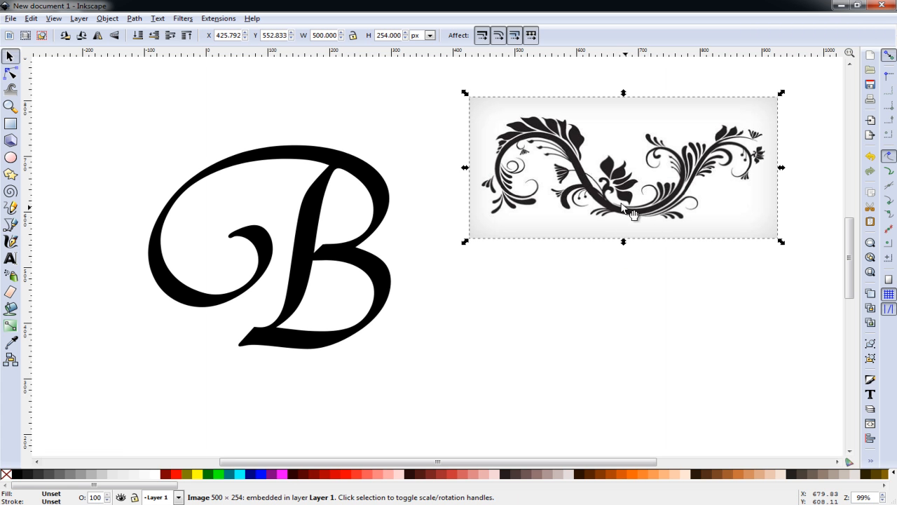
pyautogui.moveTo(629, 199); pyautogui.dragTo(604, 175)
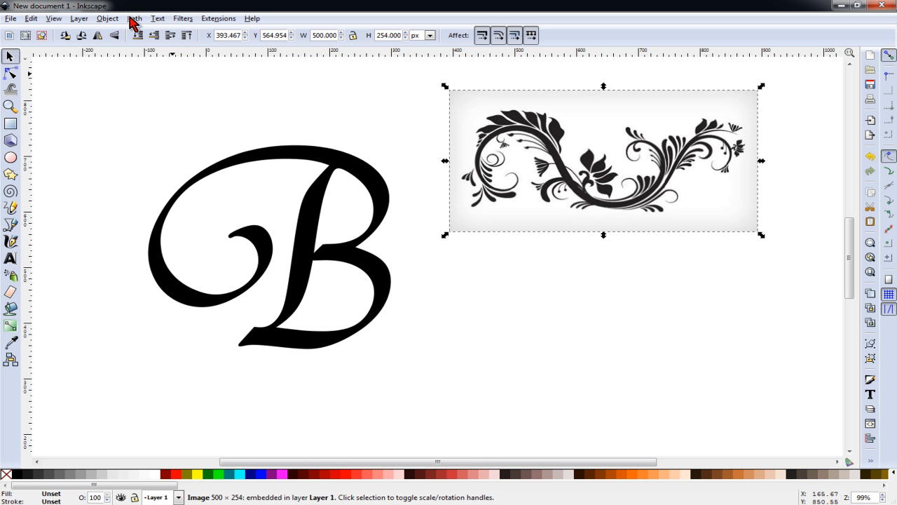
# Set up Trace Bitmap for the swirl image with Colors mode, 2 scans, Smooth off and Remove background on
pyautogui.click(134, 19)
pyautogui.click(161, 60)
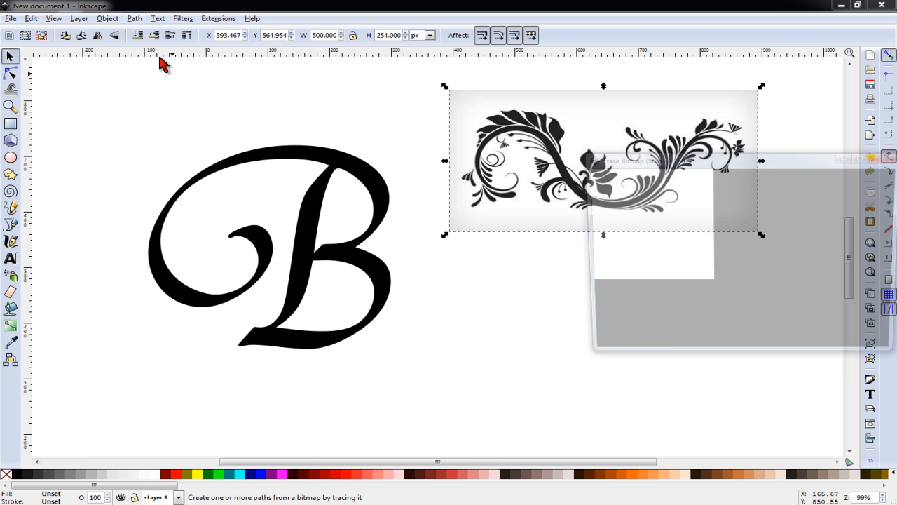
pyautogui.moveTo(691, 173); pyautogui.dragTo(558, 264)
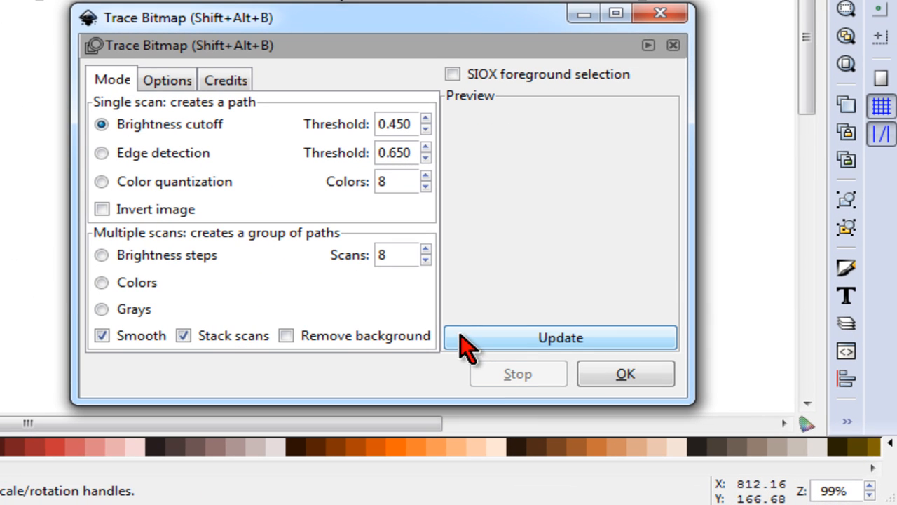
pyautogui.click(101, 282)
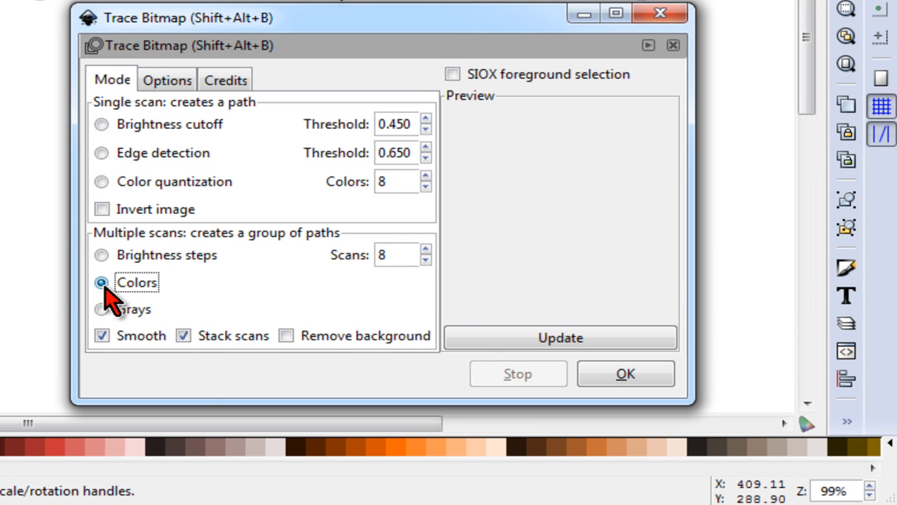
pyautogui.click(101, 336)
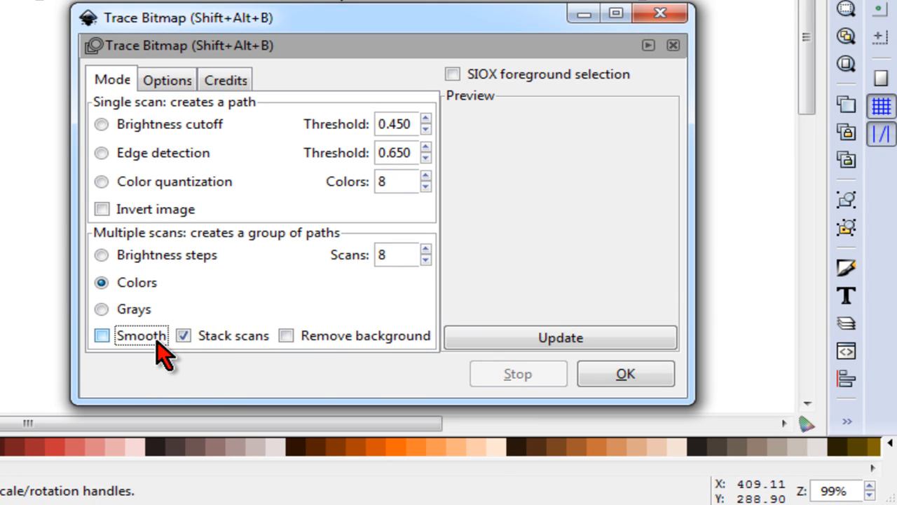
pyautogui.click(296, 342)
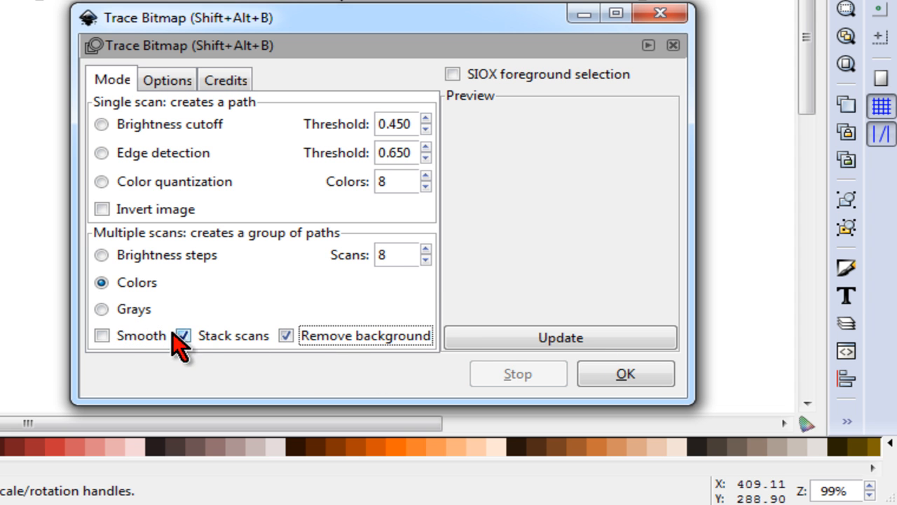
pyautogui.click(426, 259)
pyautogui.click(425, 260)
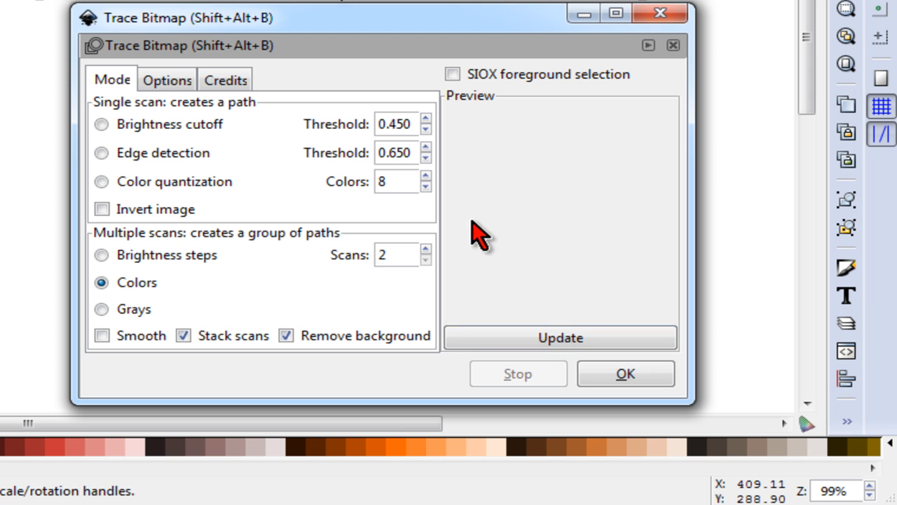
# Preview the trace, create the vector path from the swirl image and close the Trace Bitmap dialog
pyautogui.click(557, 348)
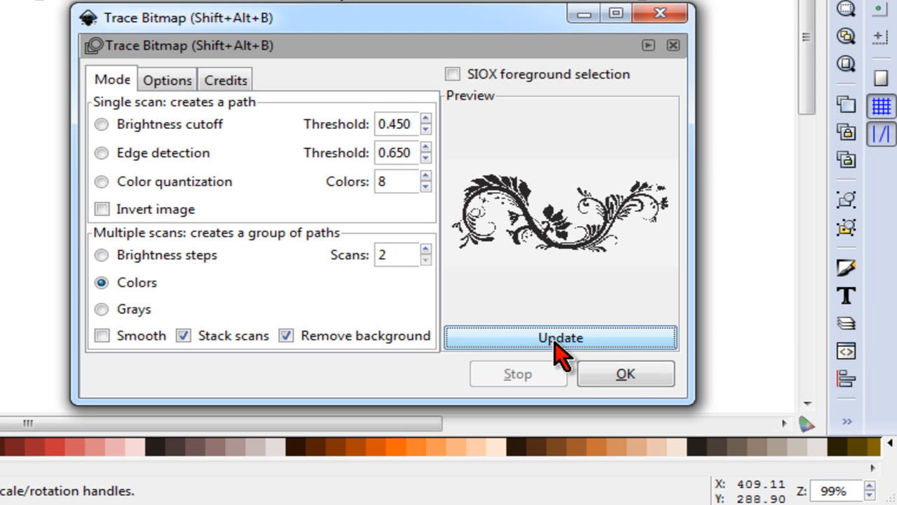
pyautogui.click(625, 379)
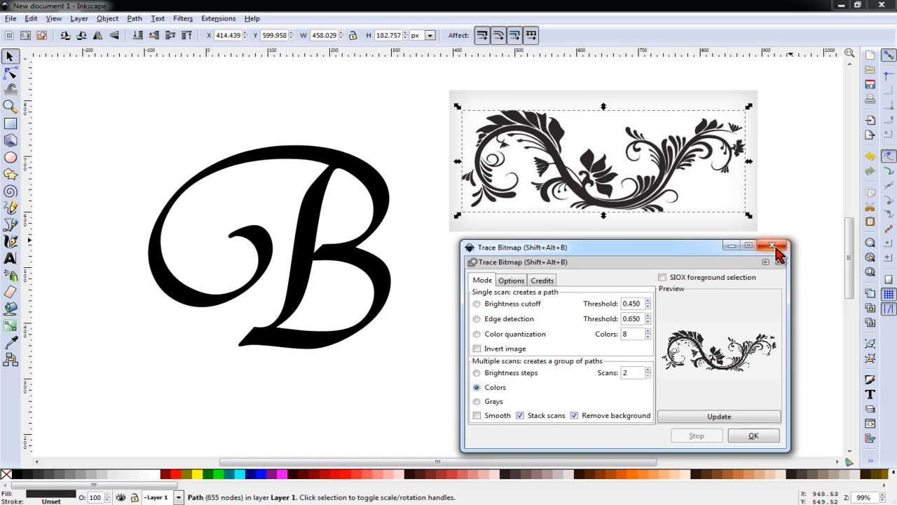
pyautogui.click(775, 247)
# Move the traced swirl below the source image and delete the original bitmap
pyautogui.moveTo(557, 157)
pyautogui.mouseDown()
pyautogui.moveTo(561, 294)
pyautogui.moveTo(530, 383)
pyautogui.mouseUp()
pyautogui.click(530, 180)
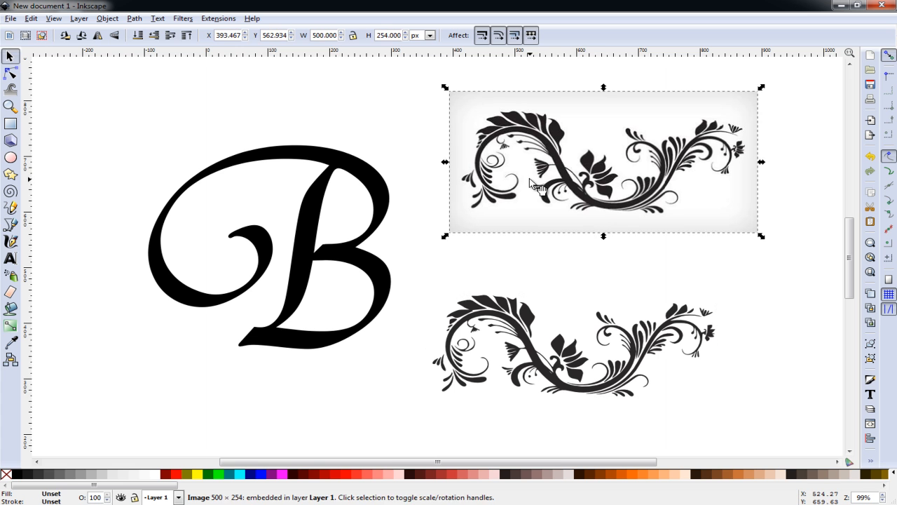
pyautogui.press('Delete')
# Move the traced swirl further from the letter B, duplicate it three times and spread the copies out vertically
pyautogui.moveTo(559, 370); pyautogui.dragTo(626, 399)
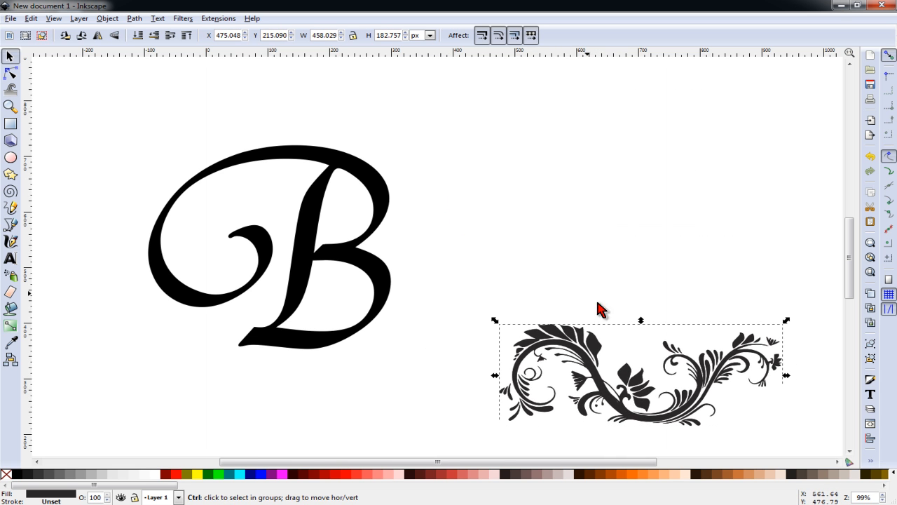
pyautogui.hotkey('ctrl', 'd')
pyautogui.moveTo(594, 358); pyautogui.dragTo(602, 110)
pyautogui.hotkey('ctrl', 'd')
pyautogui.moveTo(595, 359); pyautogui.dragTo(610, 234)
pyautogui.hotkey('ctrl', 'd')
pyautogui.moveTo(610, 234); pyautogui.dragTo(603, 347)
# Place one swirl copy over the letter B and fill it with black
pyautogui.moveTo(601, 131); pyautogui.dragTo(261, 235)
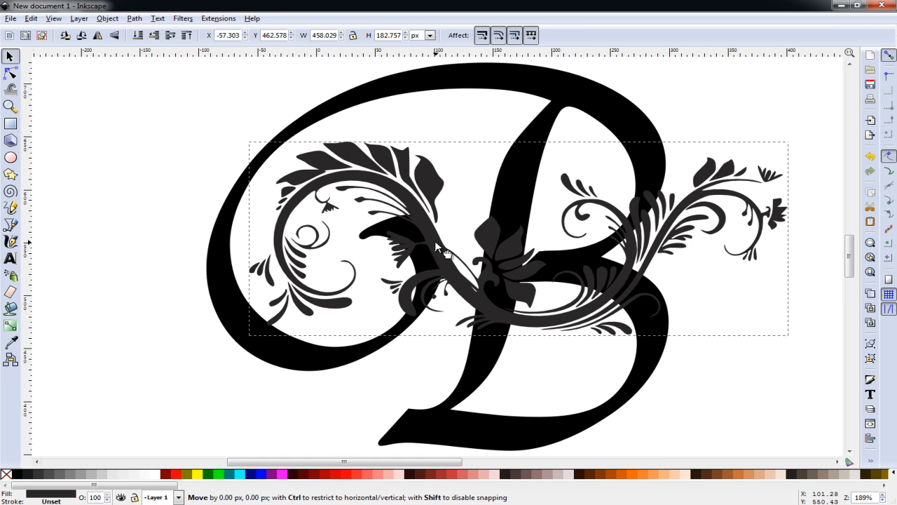
pyautogui.moveTo(433, 242); pyautogui.dragTo(432, 250)
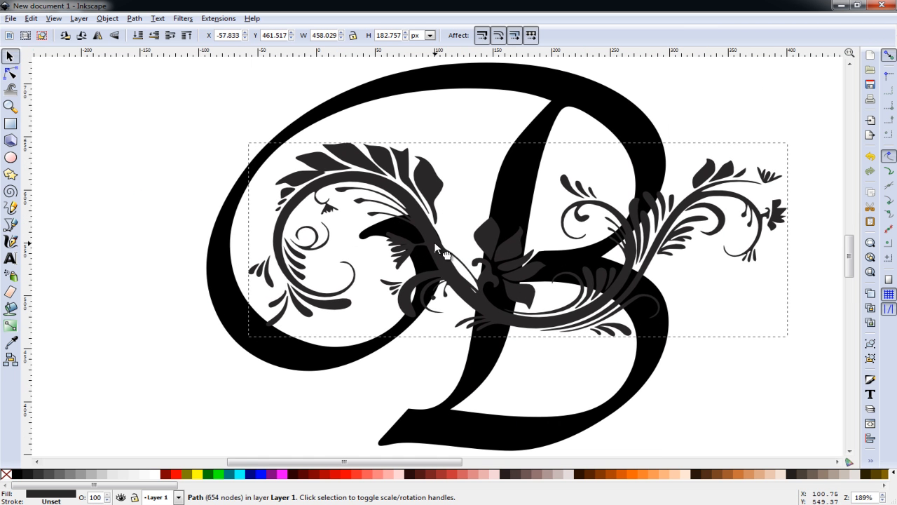
pyautogui.click(17, 474)
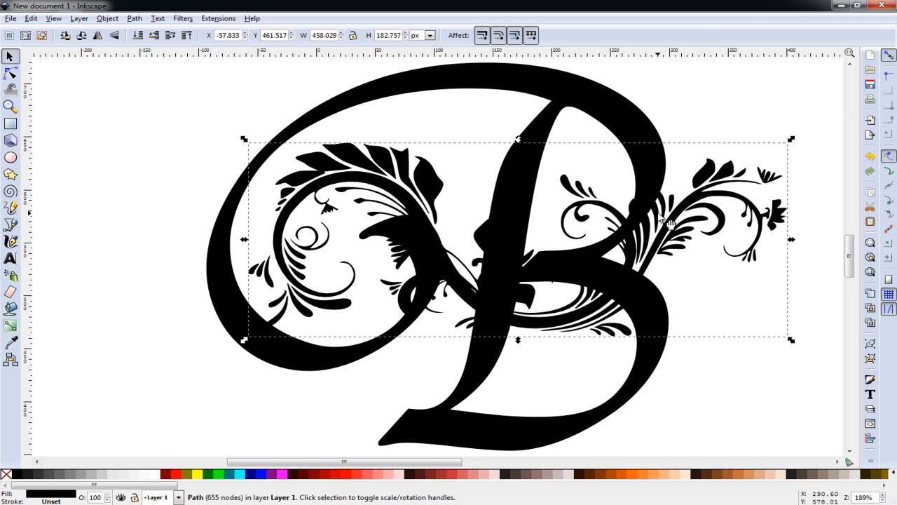
# Rotate the black swirl slightly counterclockwise and shift it up so its curl sits inside the letter B's large loop
pyautogui.click(456, 289)
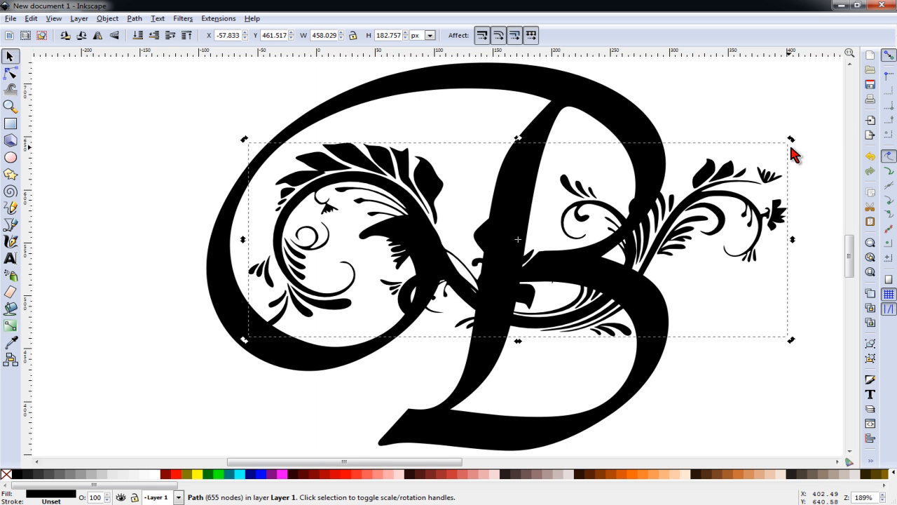
pyautogui.moveTo(793, 140); pyautogui.dragTo(771, 125)
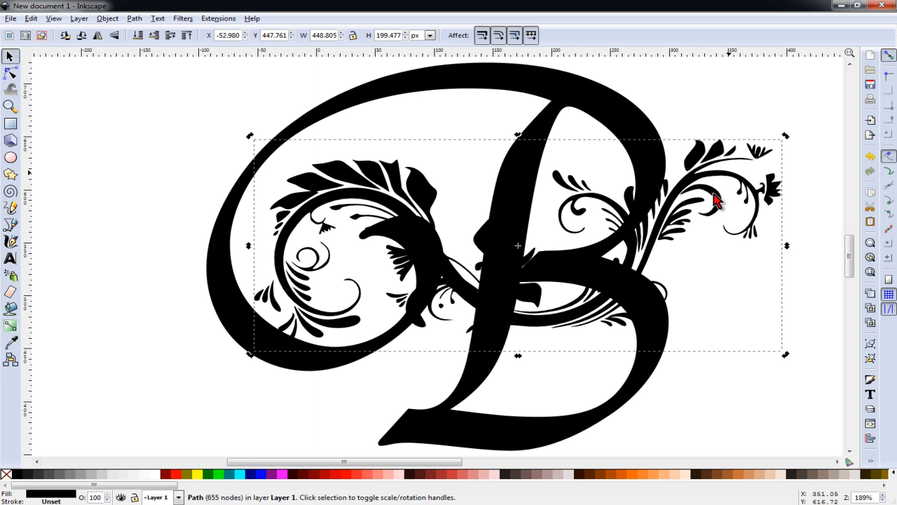
pyautogui.moveTo(548, 308); pyautogui.dragTo(516, 284)
pyautogui.click(755, 404)
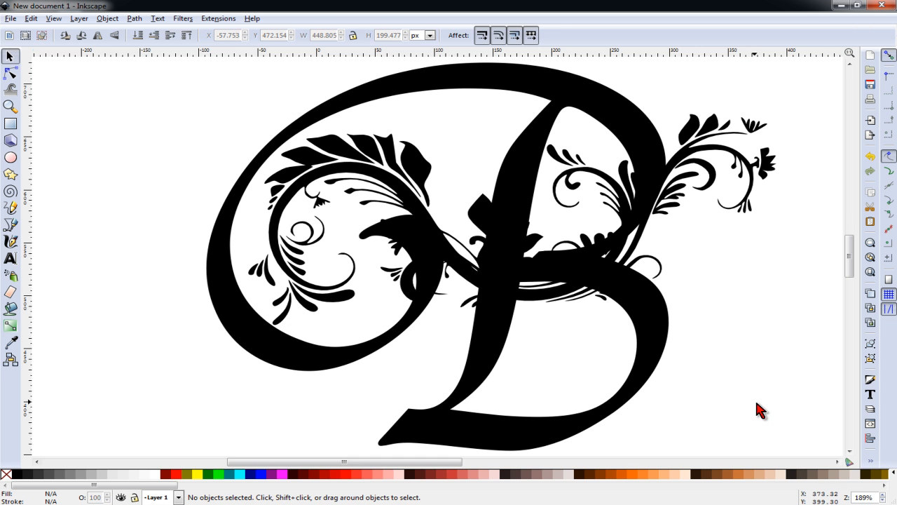
# Draw a rectangle about 308 by 285 px covering the part of the swirl that lies beyond the letter's loop
pyautogui.click(11, 123)
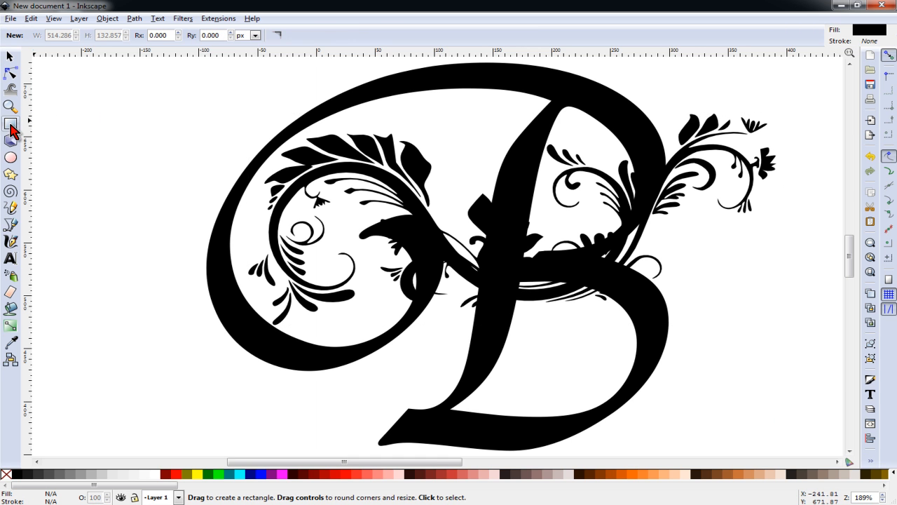
pyautogui.moveTo(799, 388); pyautogui.dragTo(437, 87)
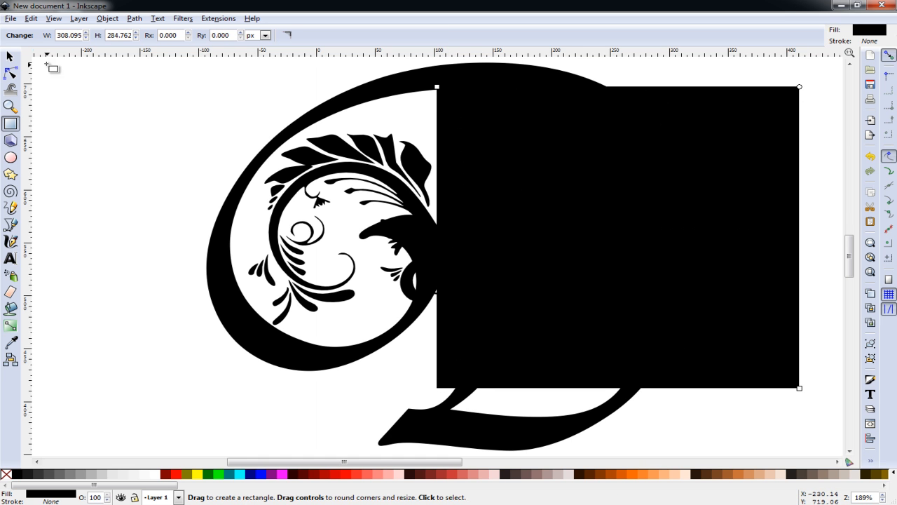
pyautogui.click(10, 57)
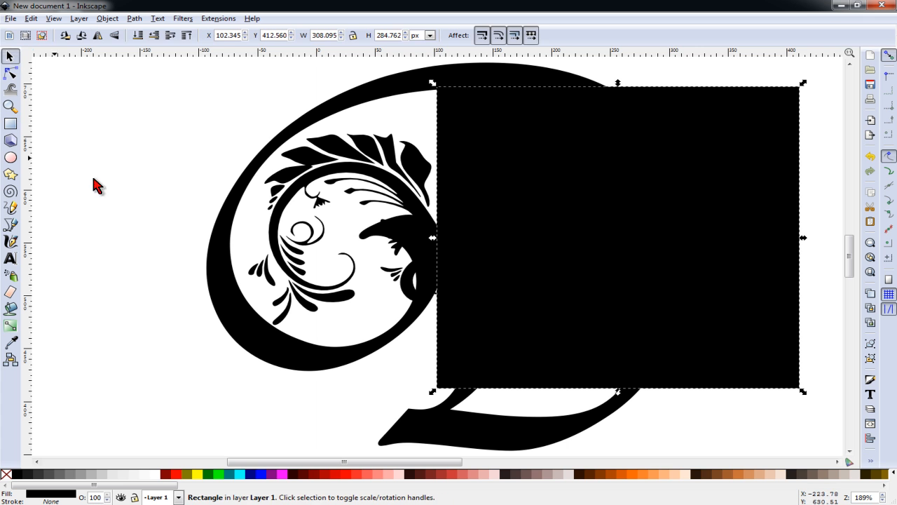
# Subtract the rectangle from the swirl with the Difference path operation, keeping only the part inside the loop
pyautogui.keyDown('shift'); pyautogui.click(389, 210); pyautogui.keyUp('shift')
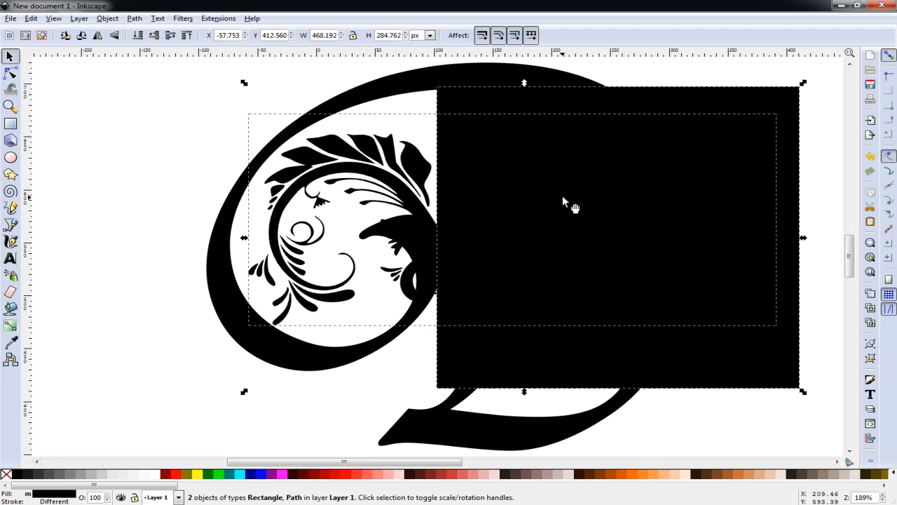
pyautogui.click(138, 19)
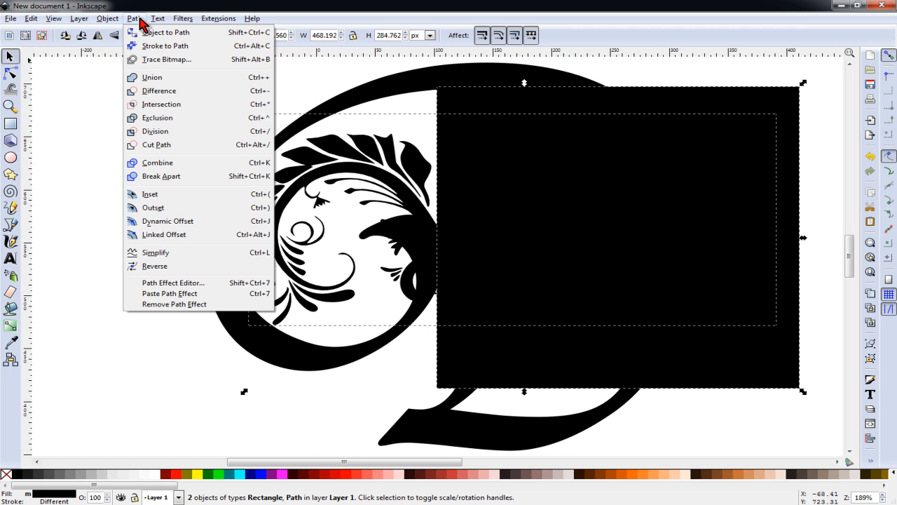
pyautogui.click(165, 90)
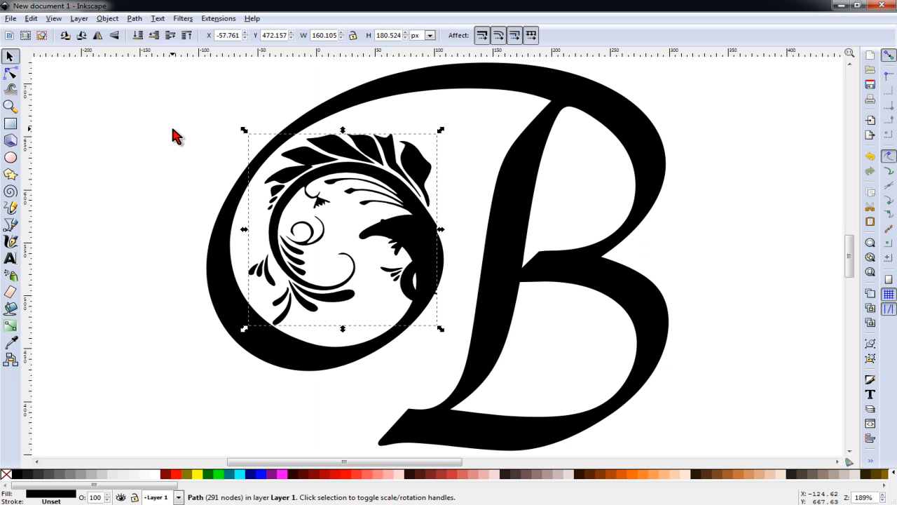
pyautogui.click(190, 240)
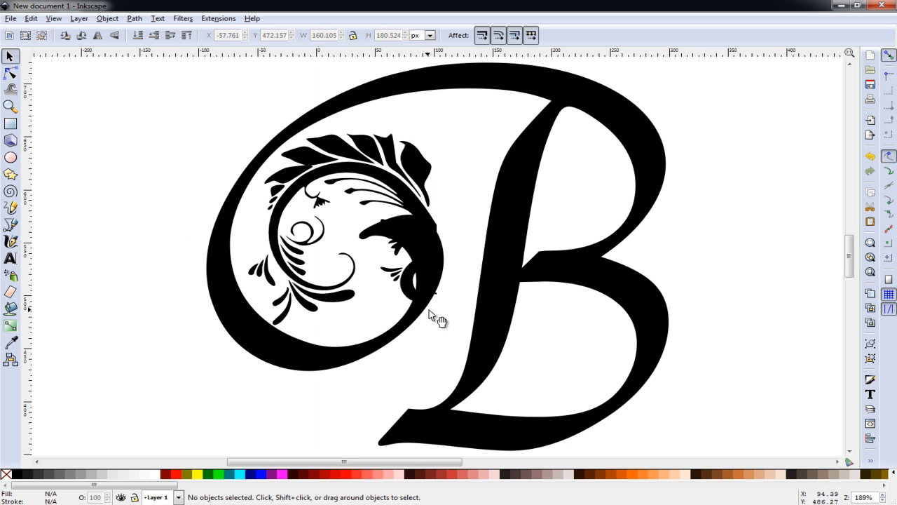
# Delete the swirl nodes forming the surplus curl and small tendrils around the inner end of the letter's large loop
pyautogui.click(419, 180)
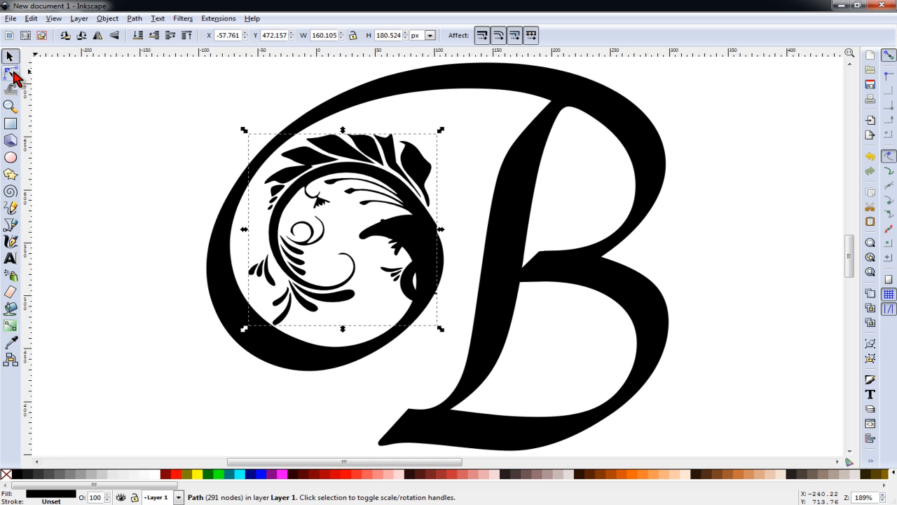
pyautogui.click(11, 73)
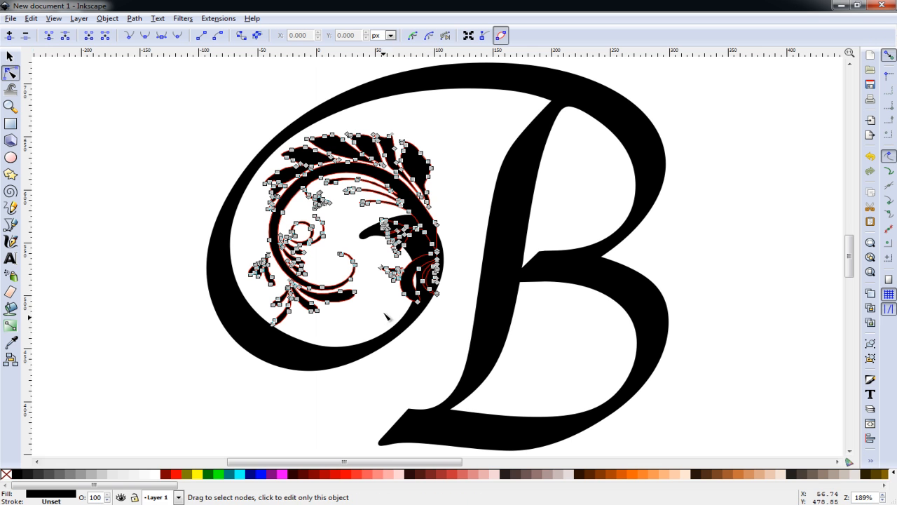
pyautogui.moveTo(426, 298); pyautogui.dragTo(464, 253)
pyautogui.press('Delete')
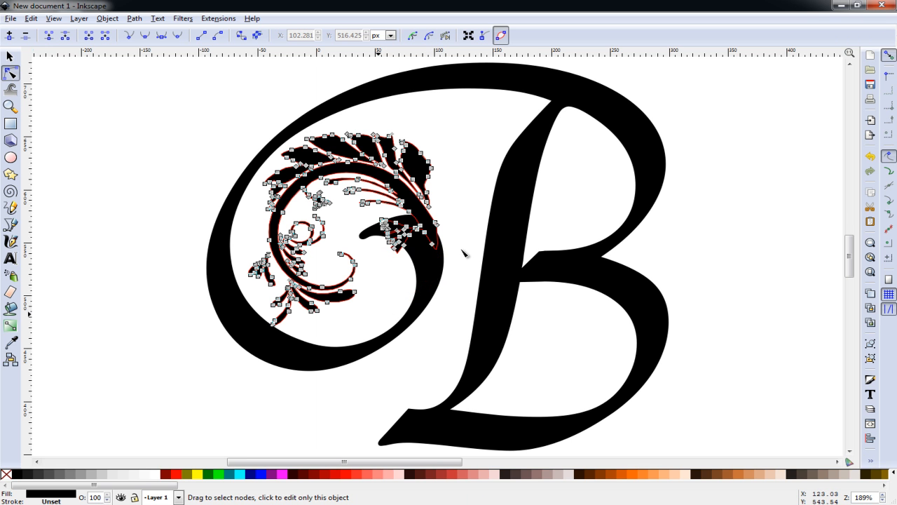
pyautogui.moveTo(409, 232); pyautogui.dragTo(408, 234)
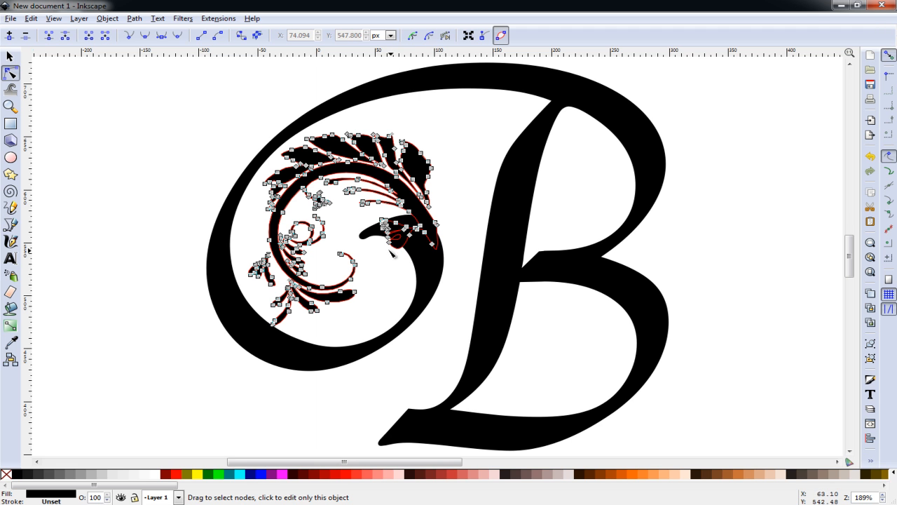
pyautogui.click(388, 237)
pyautogui.press('Delete')
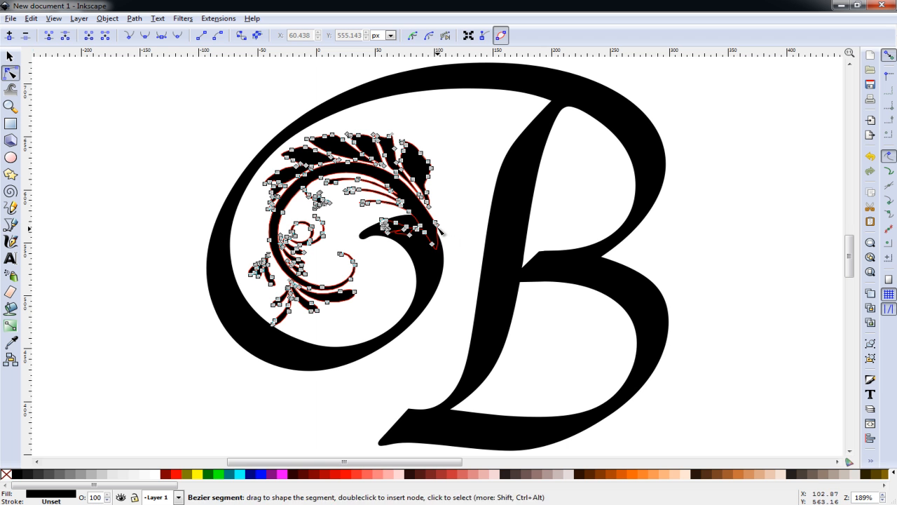
# Reposition the swirl's nodes where its stem joins the letter's large loop, so both outlines blend into one smooth edge
pyautogui.scroll(3, 456, 266)
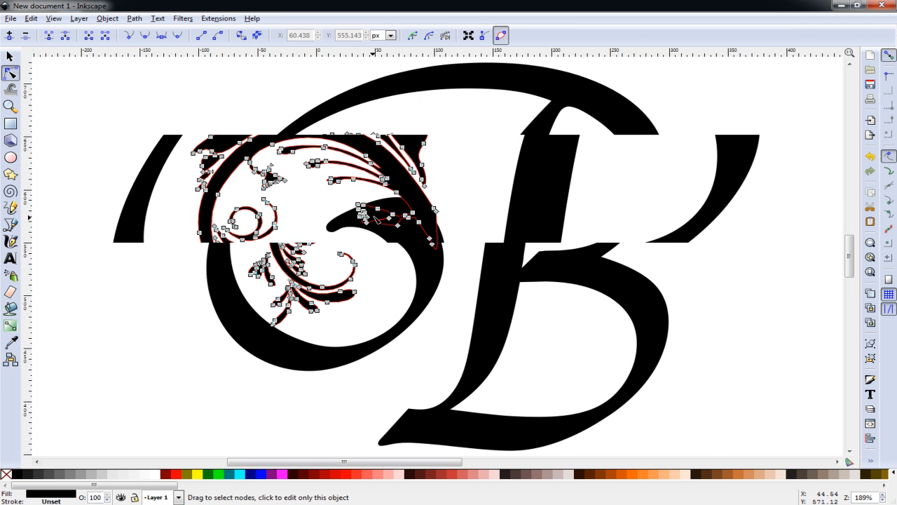
pyautogui.doubleClick(439, 171)
pyautogui.moveTo(439, 171); pyautogui.dragTo(450, 222)
pyautogui.moveTo(279, 150); pyautogui.dragTo(303, 163)
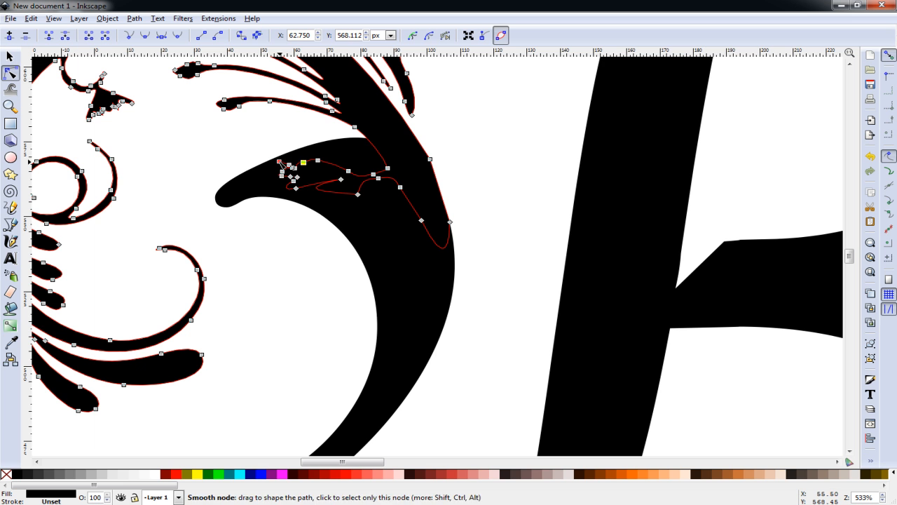
pyautogui.click(457, 230)
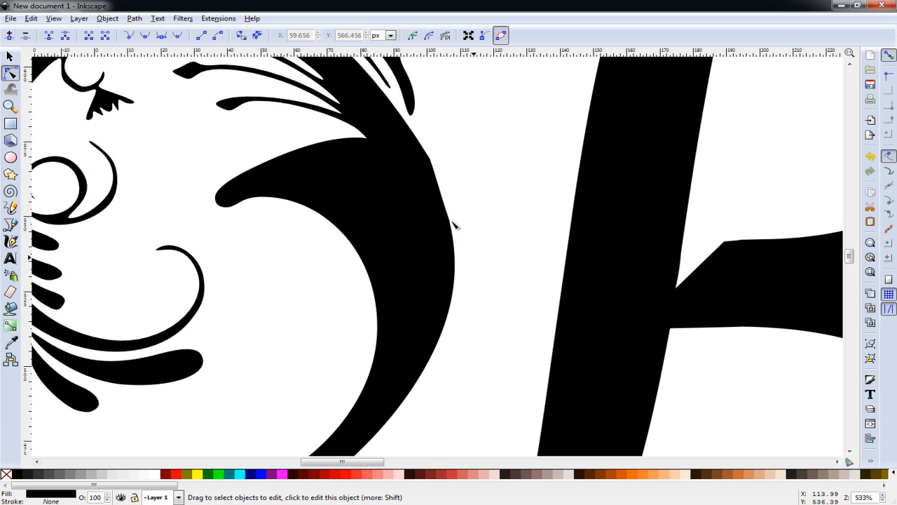
pyautogui.click(432, 163)
pyautogui.moveTo(427, 162); pyautogui.dragTo(426, 160)
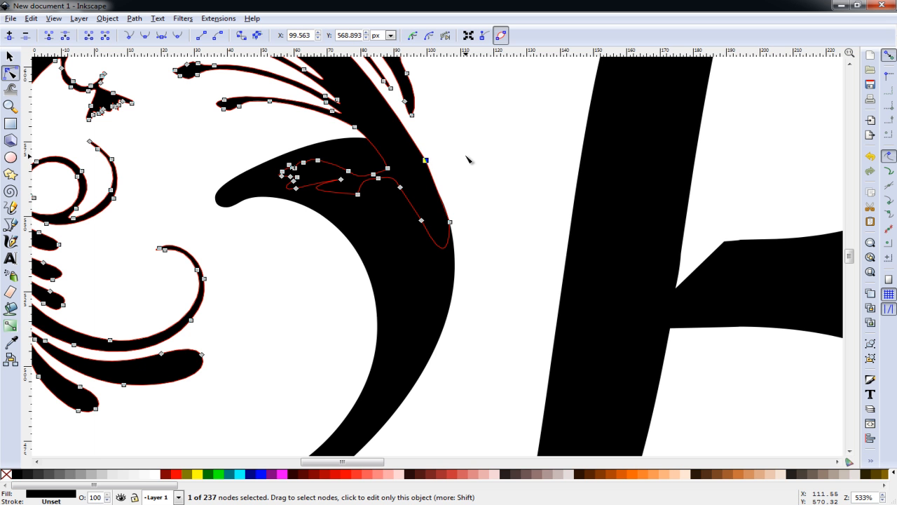
pyautogui.click(464, 159)
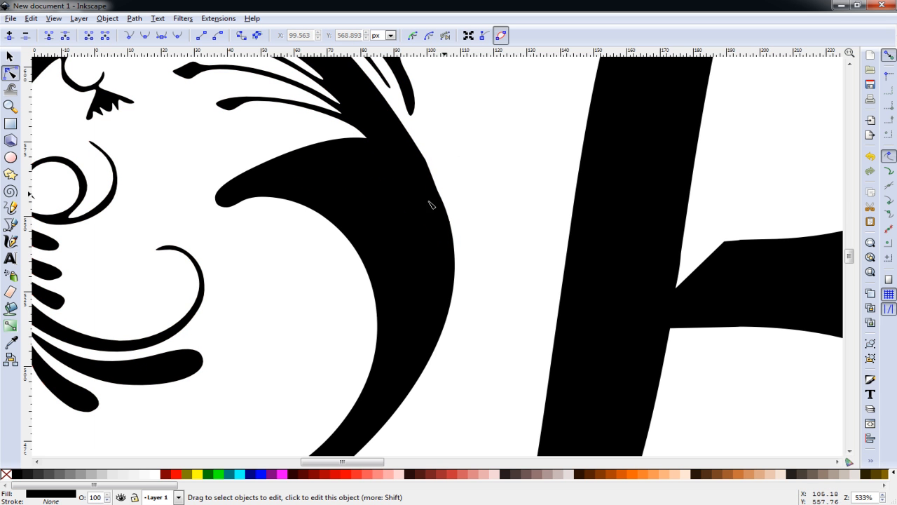
# Move another swirl copy onto the letter B, flip it horizontally and shift its curl over the large loop
pyautogui.scroll(-3, 341, 195)
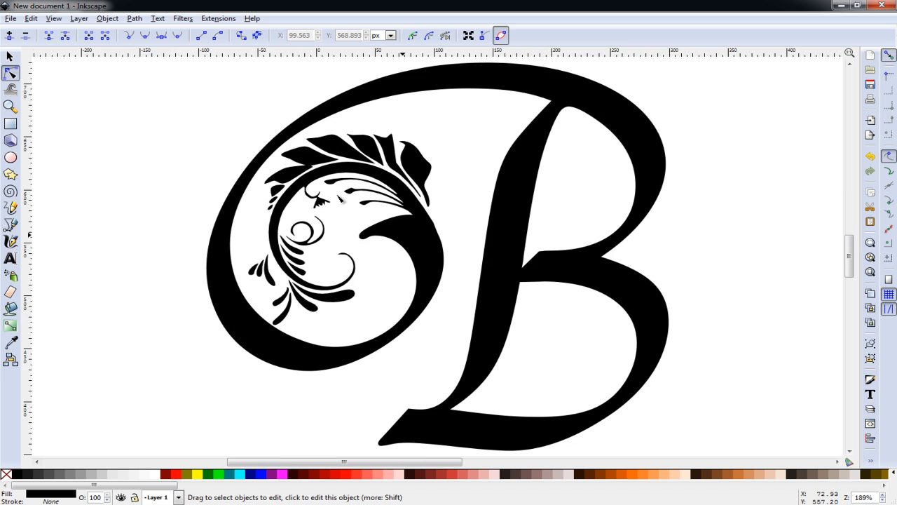
pyautogui.scroll(-1, 438, 253)
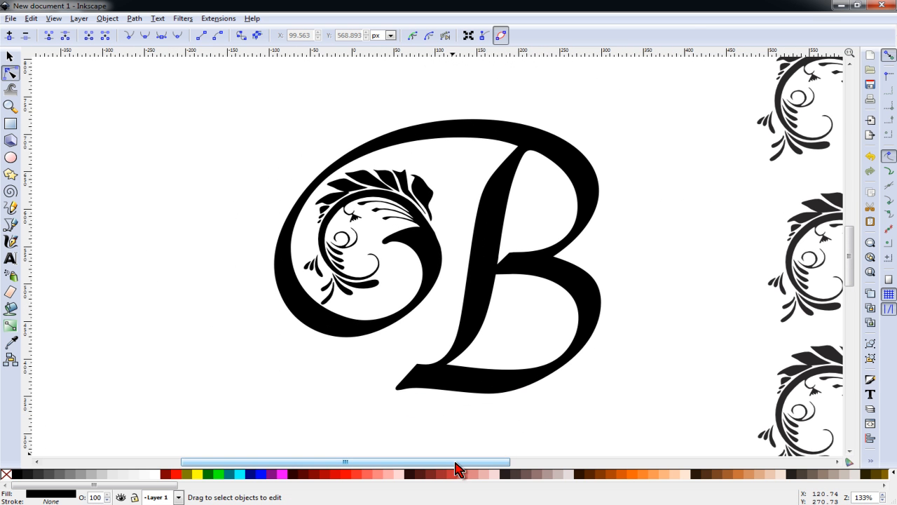
pyautogui.moveTo(456, 463); pyautogui.dragTo(577, 471)
pyautogui.moveTo(726, 110); pyautogui.dragTo(619, 209)
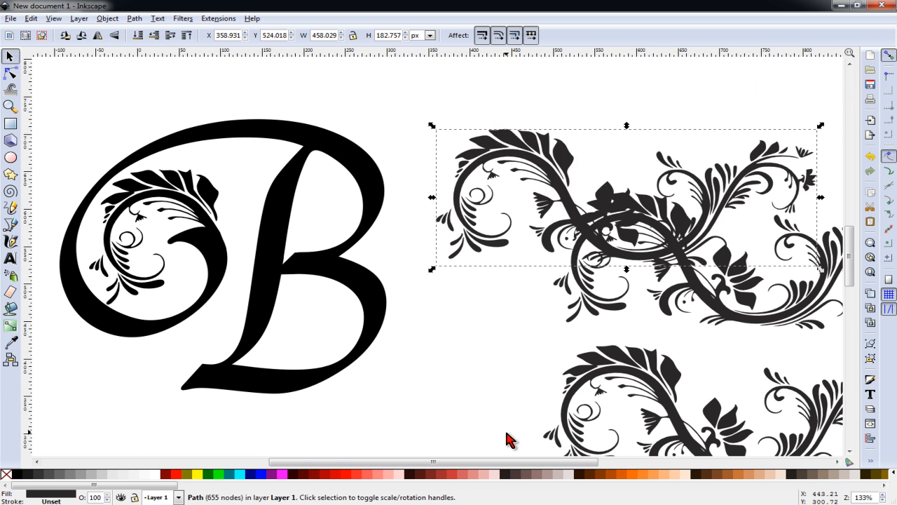
pyautogui.moveTo(514, 462); pyautogui.dragTo(447, 464)
pyautogui.moveTo(682, 147); pyautogui.dragTo(286, 129)
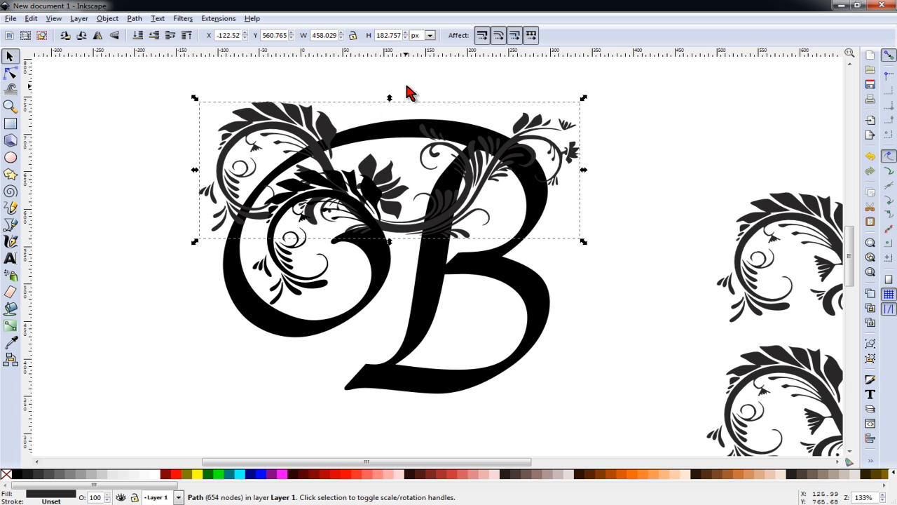
pyautogui.click(96, 39)
pyautogui.moveTo(419, 207); pyautogui.dragTo(205, 231)
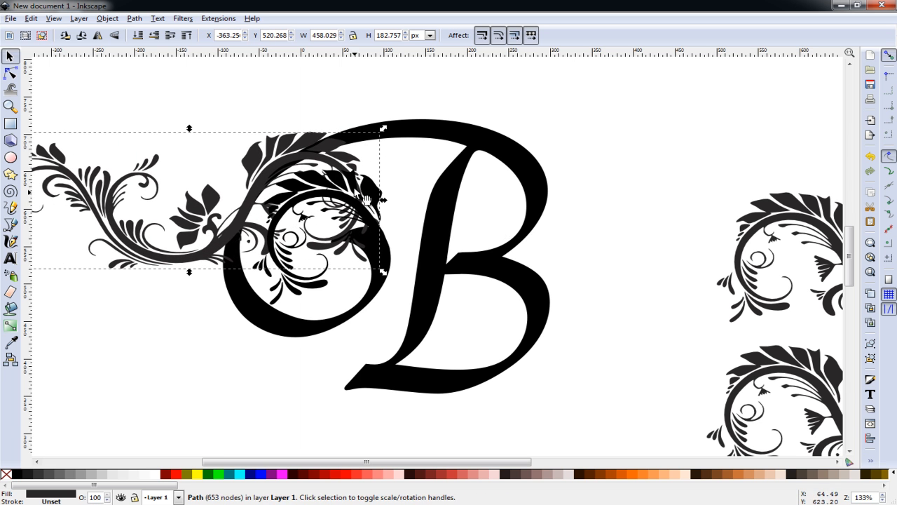
# Rotate the flipped swirl slightly counterclockwise so its leaves follow the outside of the large loop, and fill it red
pyautogui.click(304, 140)
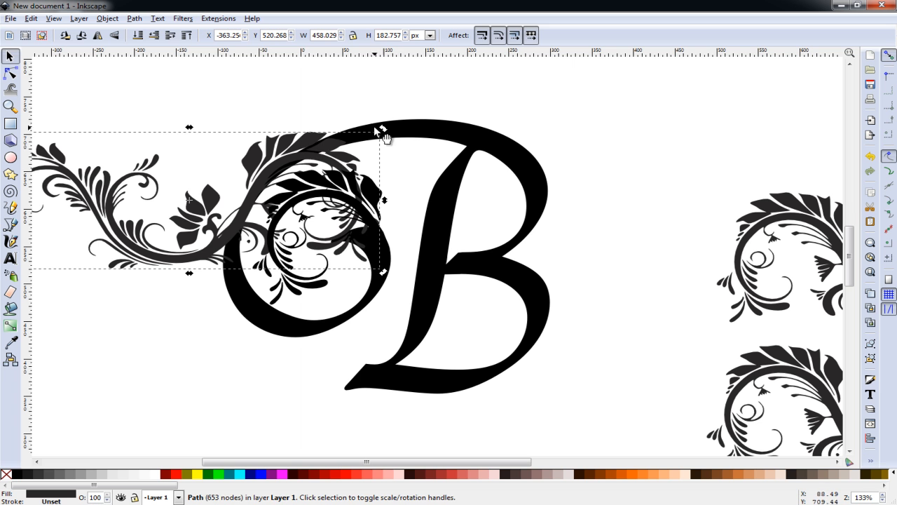
pyautogui.moveTo(386, 136); pyautogui.dragTo(396, 110)
pyautogui.moveTo(290, 225); pyautogui.dragTo(286, 233)
pyautogui.moveTo(319, 462); pyautogui.dragTo(288, 464)
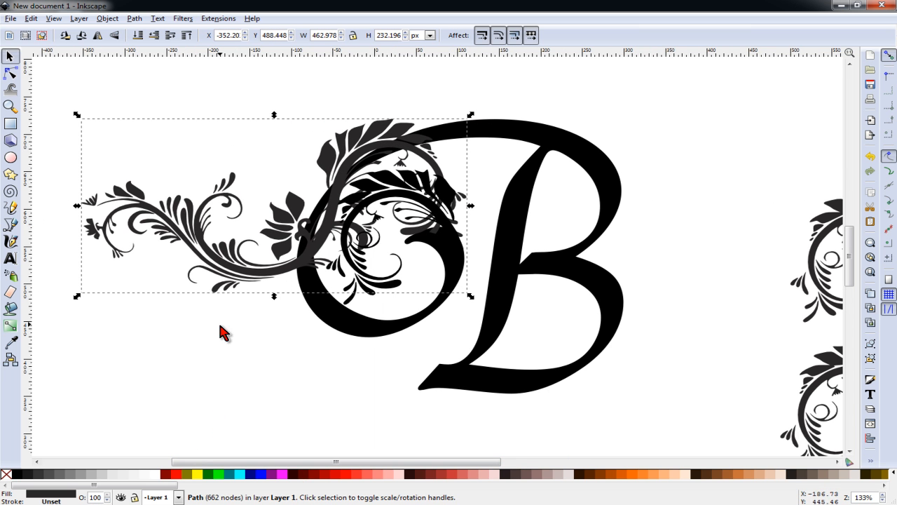
pyautogui.click(176, 475)
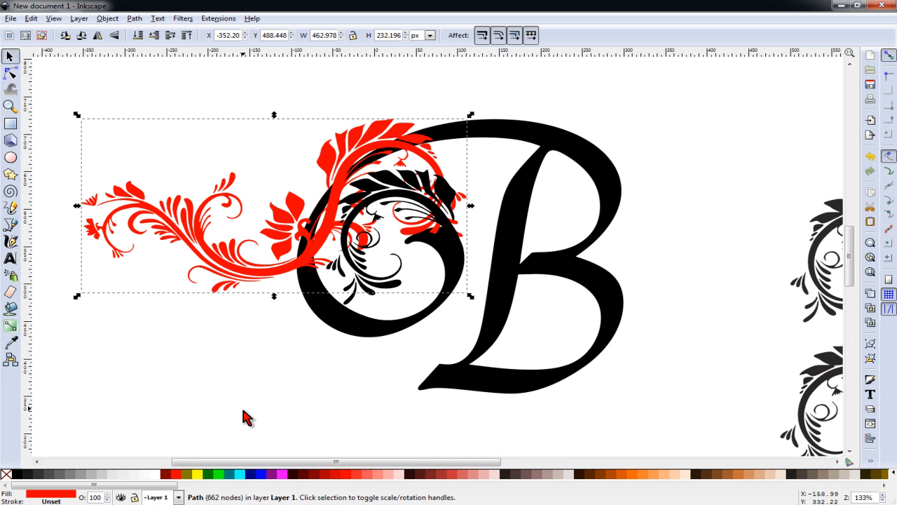
# Draw a black rectangle over the part of the red swirl that extends outward beyond the letter's large loop
pyautogui.click(358, 372)
pyautogui.click(11, 123)
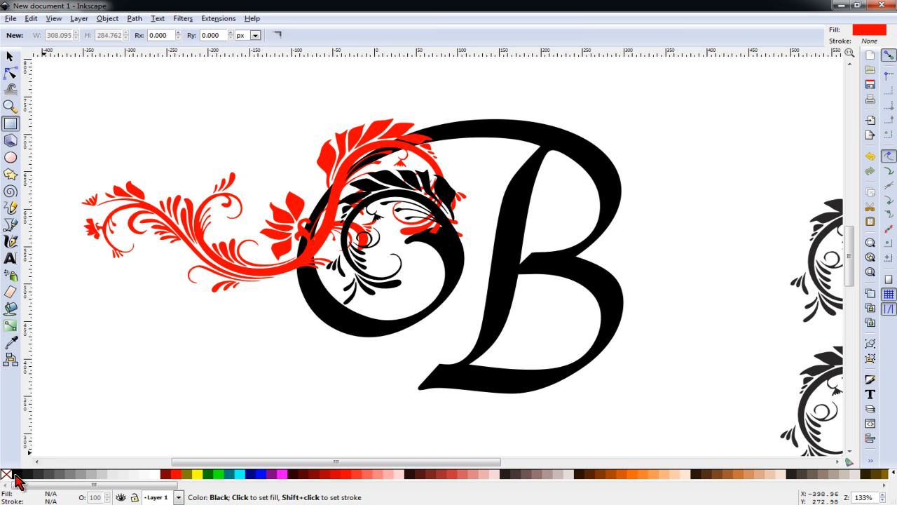
pyautogui.click(16, 476)
pyautogui.moveTo(57, 349)
pyautogui.mouseDown()
pyautogui.moveTo(201, 327)
pyautogui.moveTo(386, 190)
pyautogui.moveTo(337, 191)
pyautogui.moveTo(243, 144)
pyautogui.moveTo(290, 175)
pyautogui.moveTo(269, 162)
pyautogui.moveTo(293, 146)
pyautogui.moveTo(339, 211)
pyautogui.moveTo(322, 201)
pyautogui.mouseUp()
pyautogui.hotkey('ctrl', 'z')
pyautogui.click(268, 163)
pyautogui.moveTo(269, 162); pyautogui.dragTo(269, 183)
pyautogui.hotkey('ctrl', 'z')
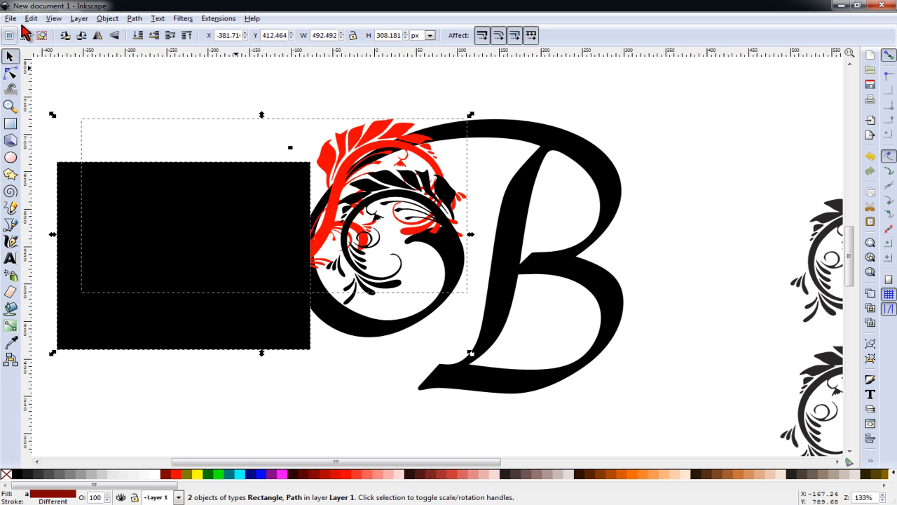
# Subtract the black rectangle from the red swirl with the Difference path operation
pyautogui.click(131, 19)
pyautogui.click(148, 91)
pyautogui.click(142, 168)
# Draw a rounded rectangle about 223 px wide over the lower part of the red swirl and subtract it with Difference
pyautogui.click(10, 123)
pyautogui.moveTo(297, 288)
pyautogui.mouseDown()
pyautogui.moveTo(471, 237)
pyautogui.moveTo(483, 192)
pyautogui.mouseUp()
pyautogui.press('s')
pyautogui.keyDown('shift'); pyautogui.click(337, 121); pyautogui.keyUp('shift')
pyautogui.click(135, 19)
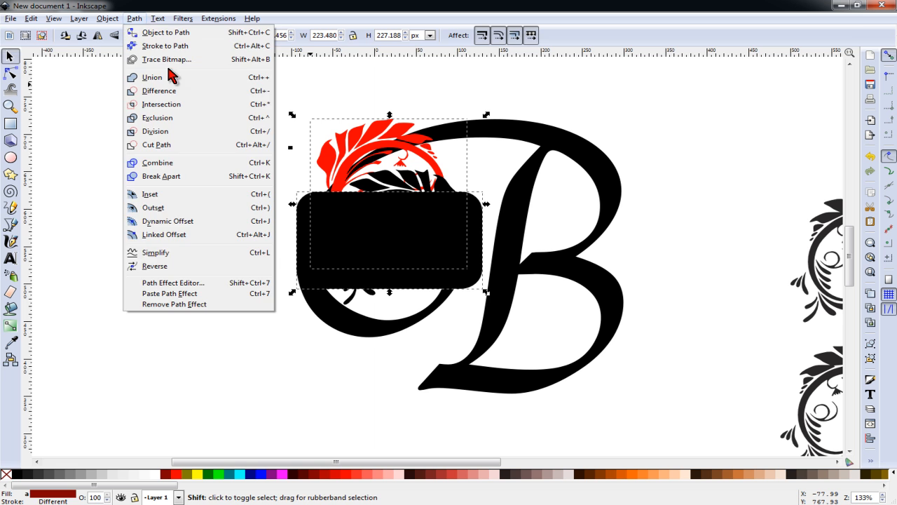
pyautogui.click(173, 91)
# Draw a rounded rectangle about 189 by 70 px below the remaining red leaves and convert it to a path
pyautogui.press('r')
pyautogui.moveTo(492, 225); pyautogui.dragTo(337, 174)
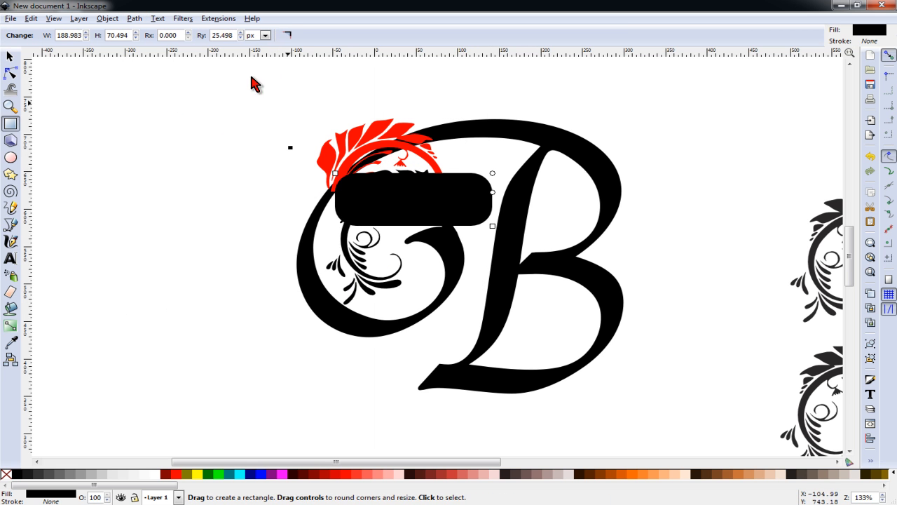
pyautogui.click(134, 19)
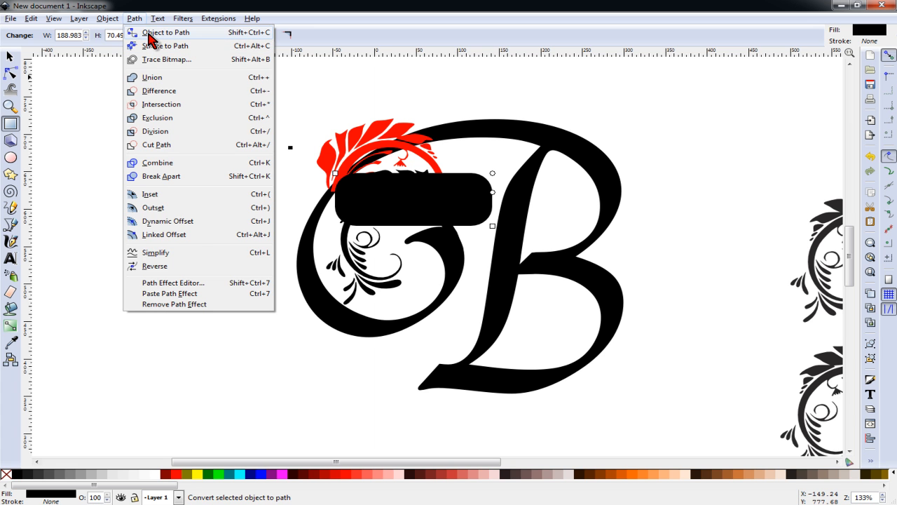
pyautogui.click(150, 33)
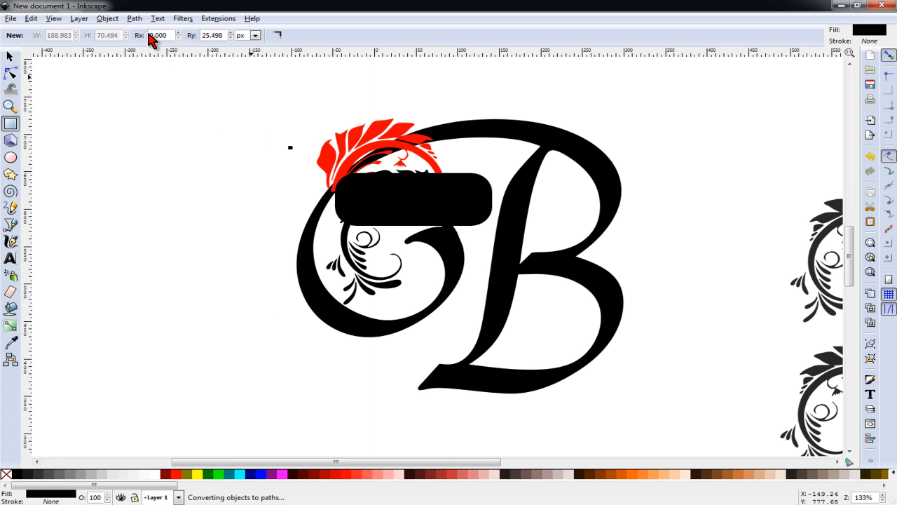
# Reshape the rounded rectangle's upper edge by raising its corner node and adding two nodes, so it covers the unwanted red tendrils
pyautogui.click(10, 73)
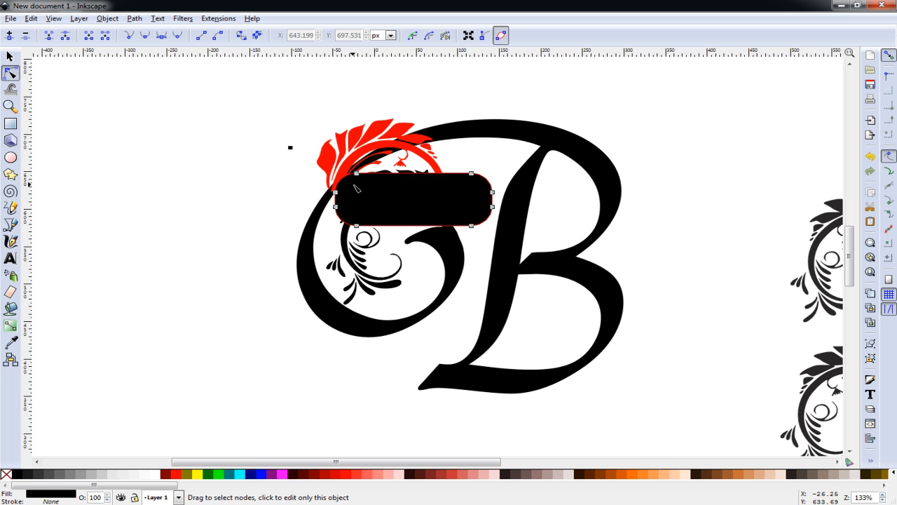
pyautogui.moveTo(359, 175); pyautogui.dragTo(360, 166)
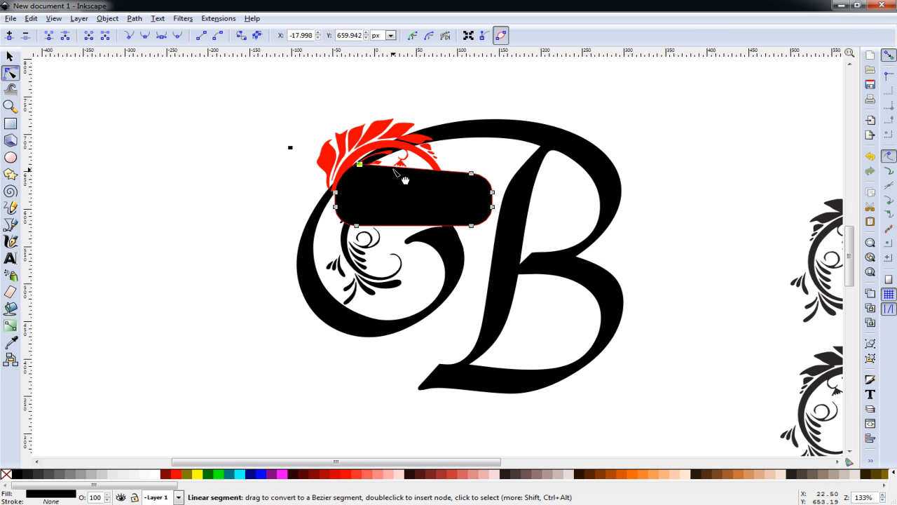
pyautogui.scroll(3, 400, 176)
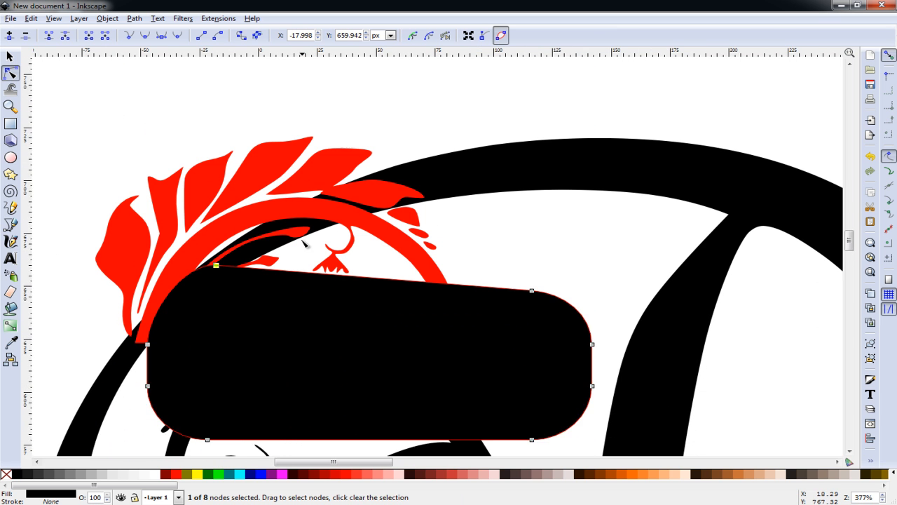
pyautogui.scroll(-1, 303, 243)
pyautogui.doubleClick(327, 256)
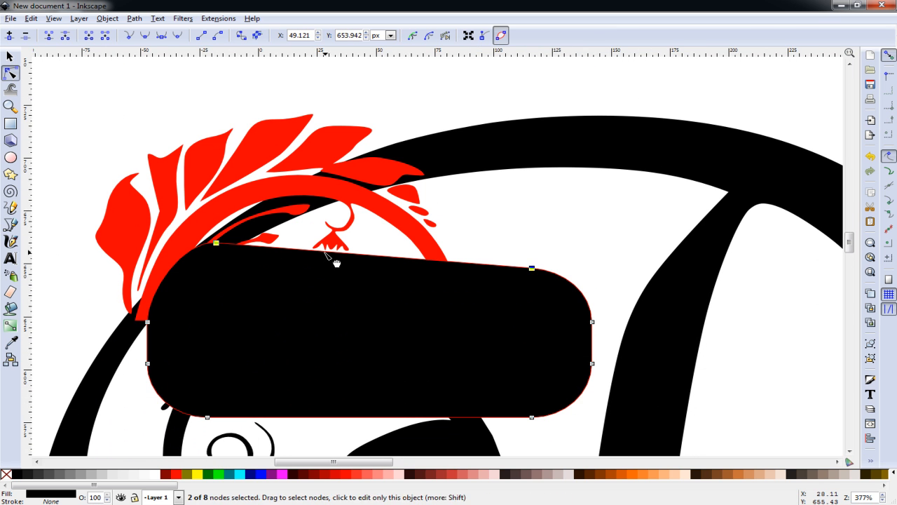
pyautogui.moveTo(327, 257); pyautogui.dragTo(321, 195)
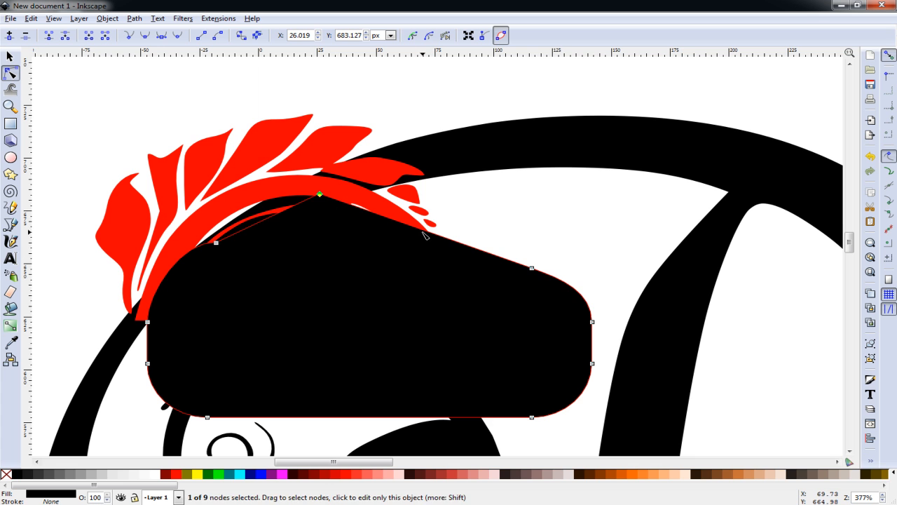
pyautogui.doubleClick(423, 234)
pyautogui.moveTo(423, 234); pyautogui.dragTo(432, 153)
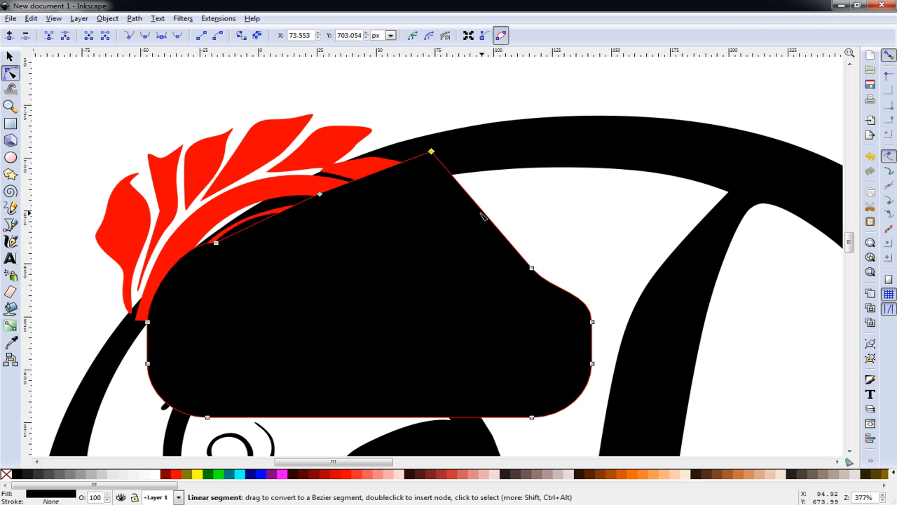
# Subtract the reshaped path from the red swirl with Difference, and fill the remaining leaves with black
pyautogui.click(10, 60)
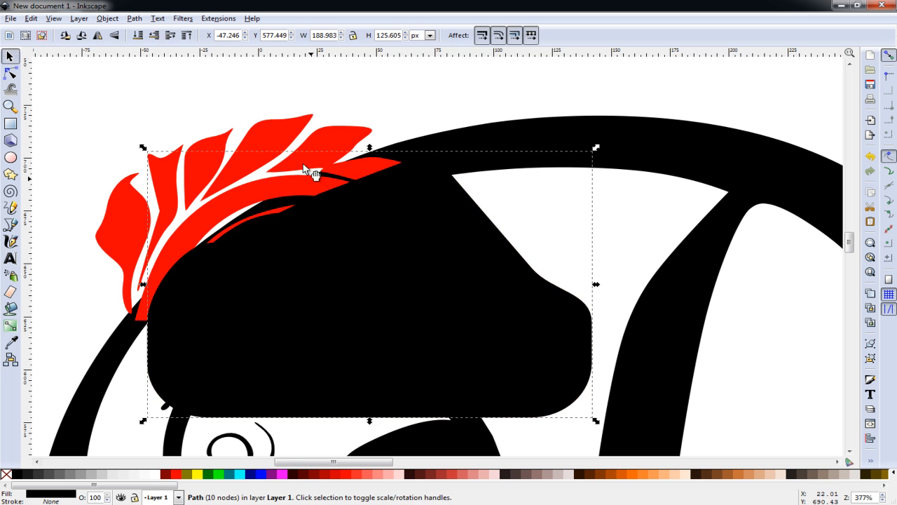
pyautogui.keyDown('shift'); pyautogui.click(279, 133); pyautogui.keyUp('shift')
pyautogui.click(135, 19)
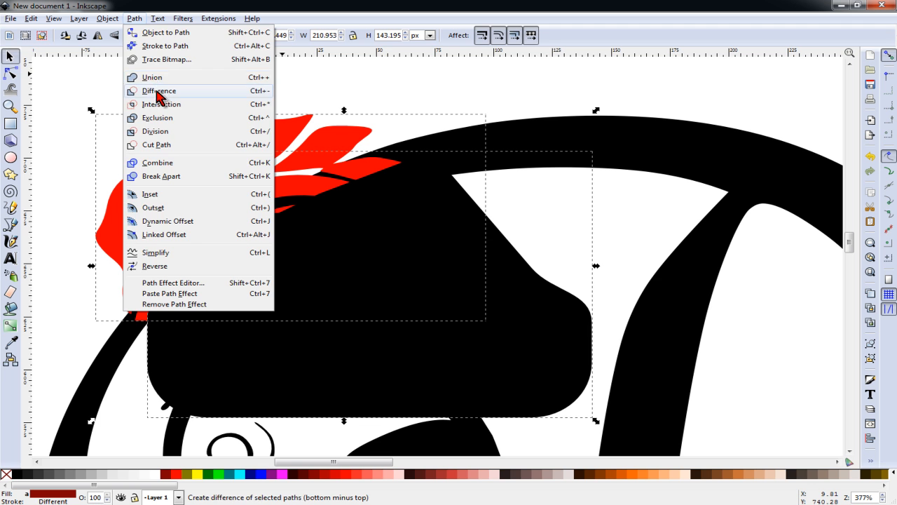
pyautogui.click(155, 90)
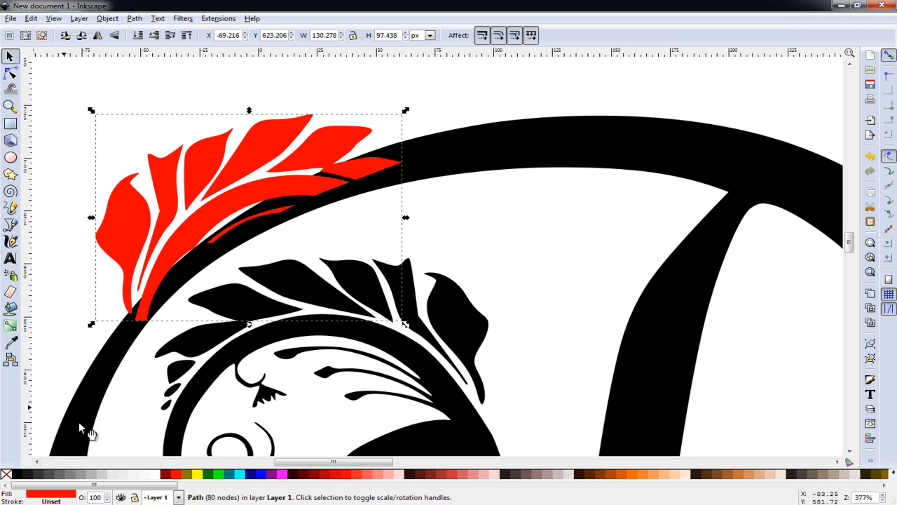
pyautogui.click(14, 474)
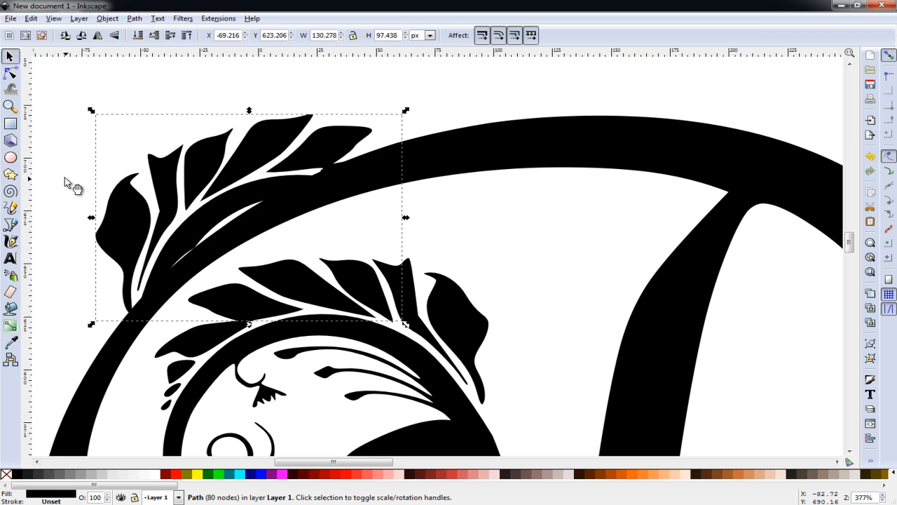
pyautogui.click(194, 241)
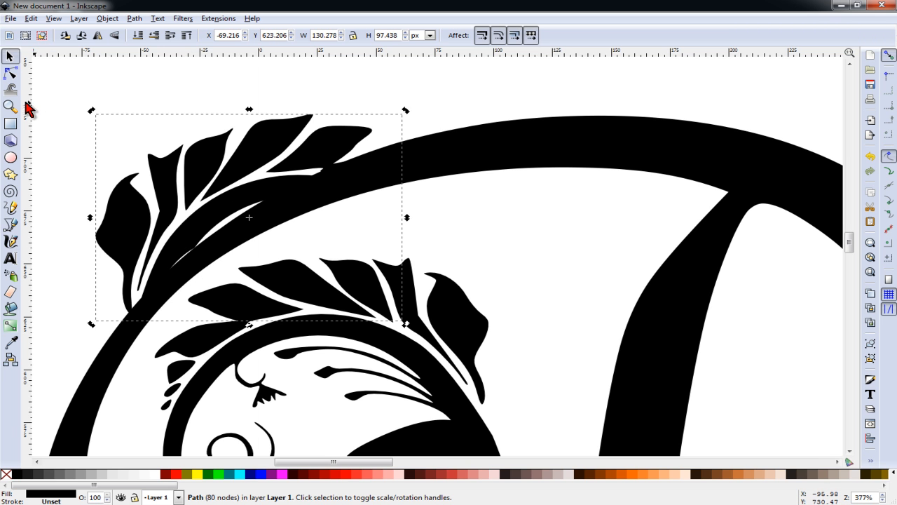
# Delete nodes from the upper black leaf branch to close the gap where it overlaps the B's outer curve
pyautogui.click(10, 73)
pyautogui.moveTo(197, 239); pyautogui.dragTo(196, 250)
pyautogui.press('Delete')
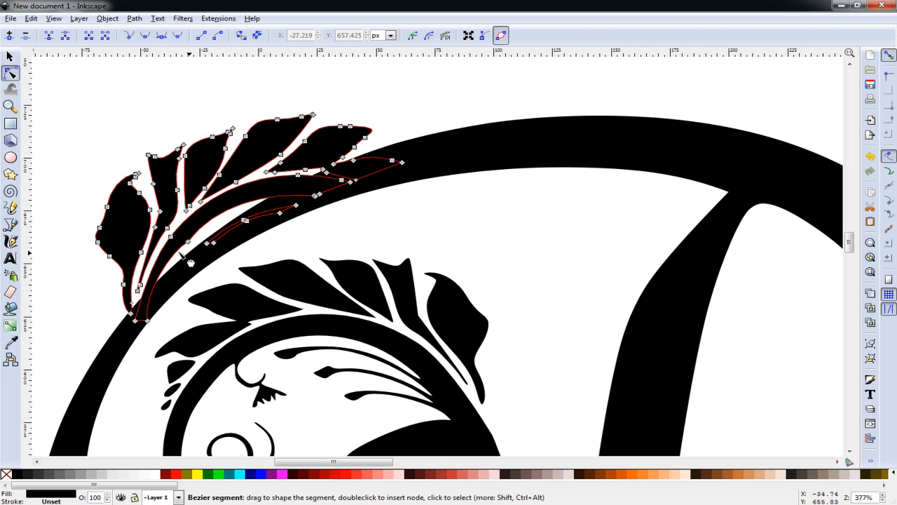
pyautogui.click(10, 56)
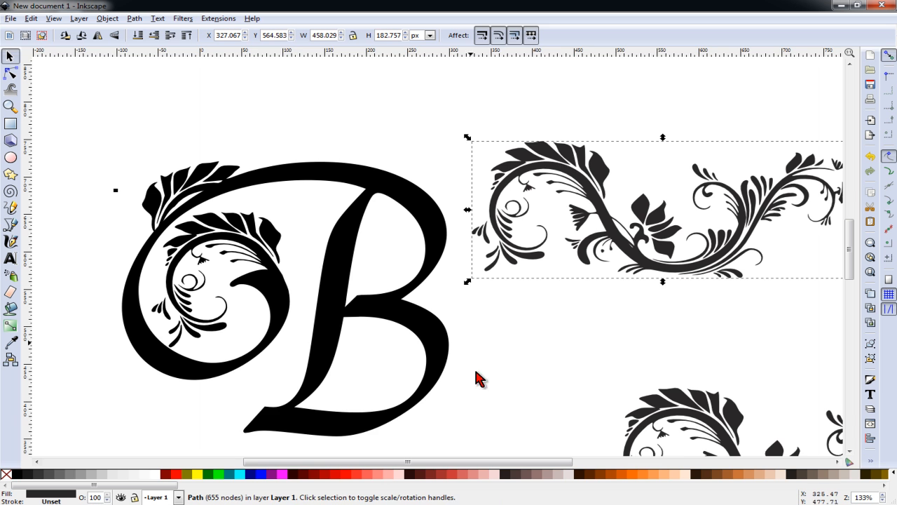
# Place the spare floral swirl against the B's outer bowls and flip it vertically and horizontally
pyautogui.moveTo(518, 459); pyautogui.dragTo(500, 461)
pyautogui.scroll(-2, 537, 384)
pyautogui.scroll(1, 537, 384)
pyautogui.moveTo(660, 196); pyautogui.dragTo(589, 259)
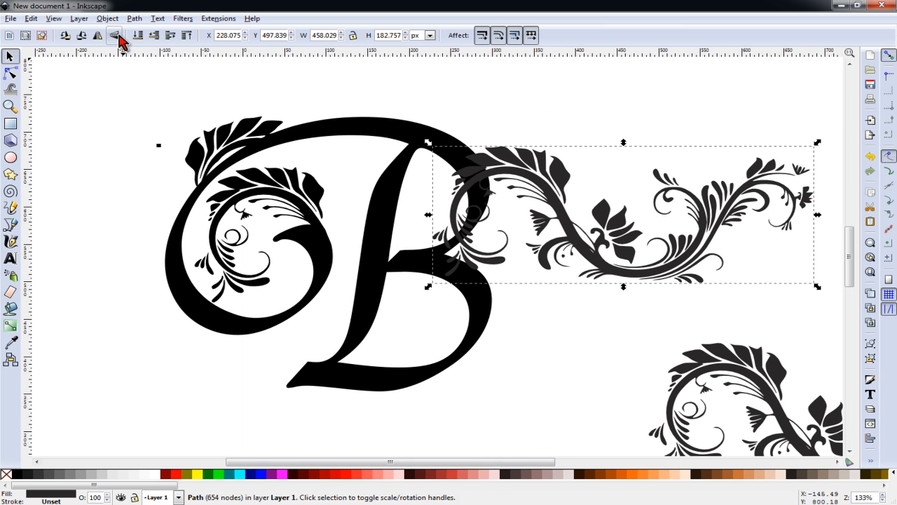
pyautogui.click(115, 35)
pyautogui.click(97, 35)
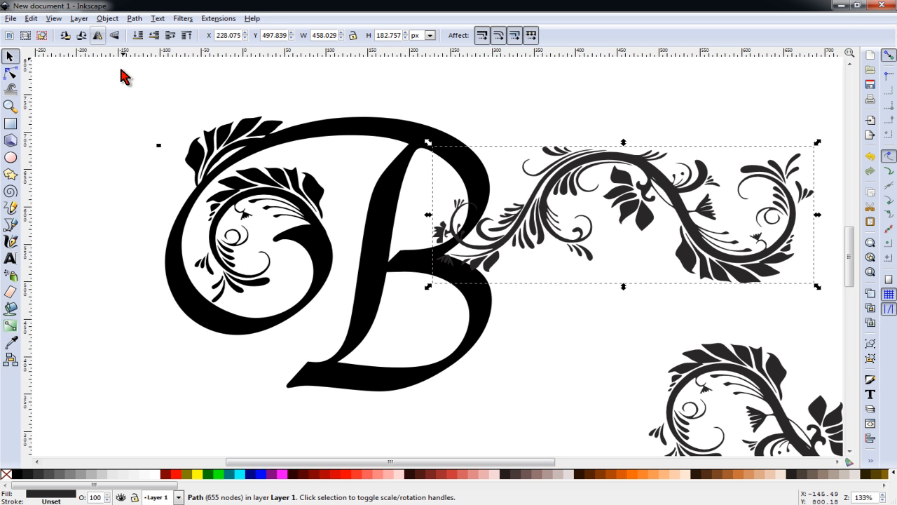
# Rotate the flipped swirl clockwise onto the B's base so its stem meets the lower foot, and fill it with black
pyautogui.moveTo(627, 167); pyautogui.dragTo(402, 317)
pyautogui.click(568, 312)
pyautogui.moveTo(596, 291); pyautogui.dragTo(611, 330)
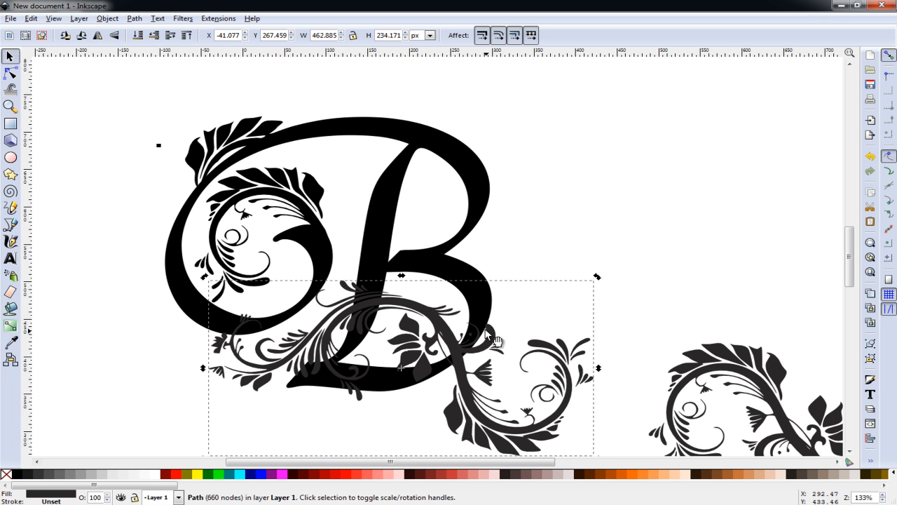
pyautogui.moveTo(454, 340); pyautogui.dragTo(426, 376)
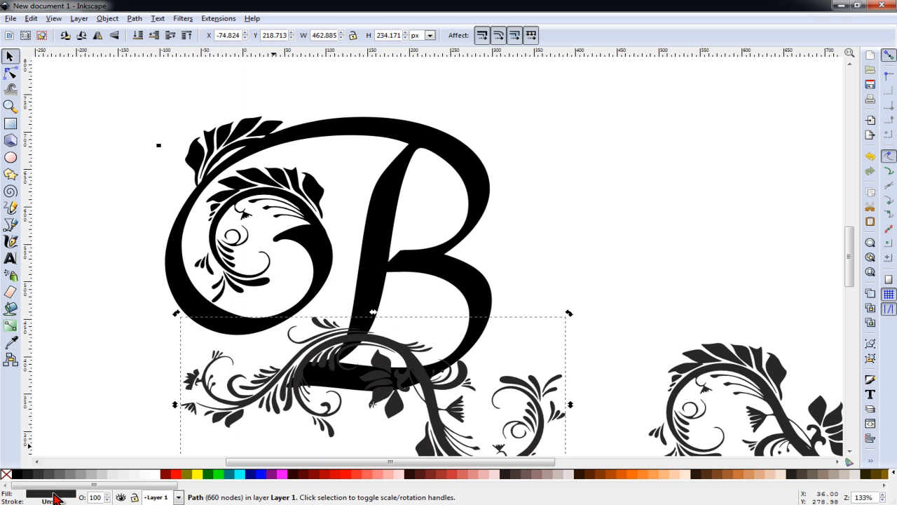
pyautogui.click(19, 475)
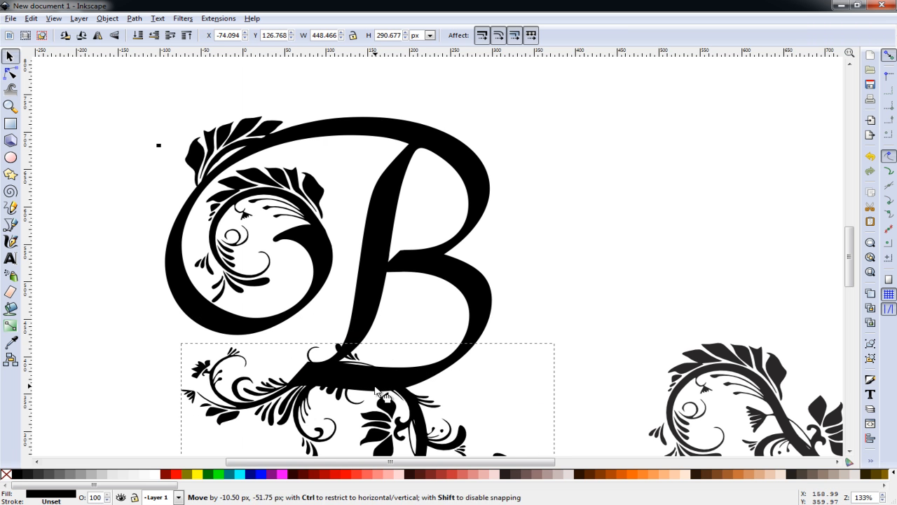
pyautogui.moveTo(375, 388); pyautogui.dragTo(373, 373)
# Draw a rounded rectangle about 316 by 327 px over the unwanted part of the lower swirl and subtract it with Difference
pyautogui.click(11, 123)
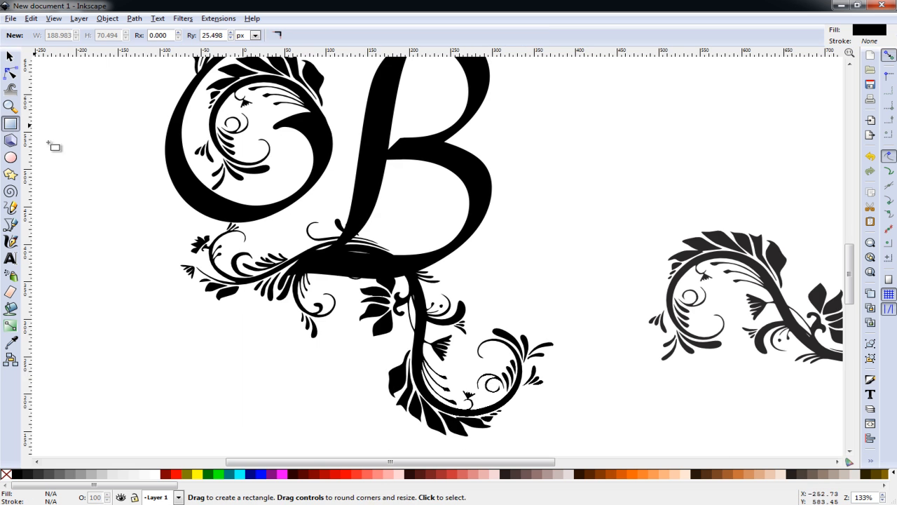
pyautogui.moveTo(565, 444); pyautogui.dragTo(303, 201)
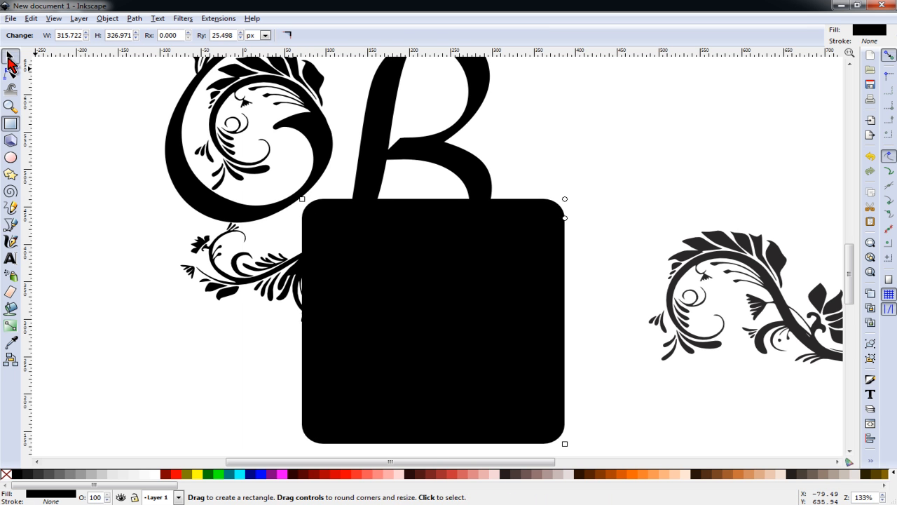
pyautogui.click(9, 57)
pyautogui.keyDown('shift'); pyautogui.click(233, 300); pyautogui.keyUp('shift')
pyautogui.click(134, 18)
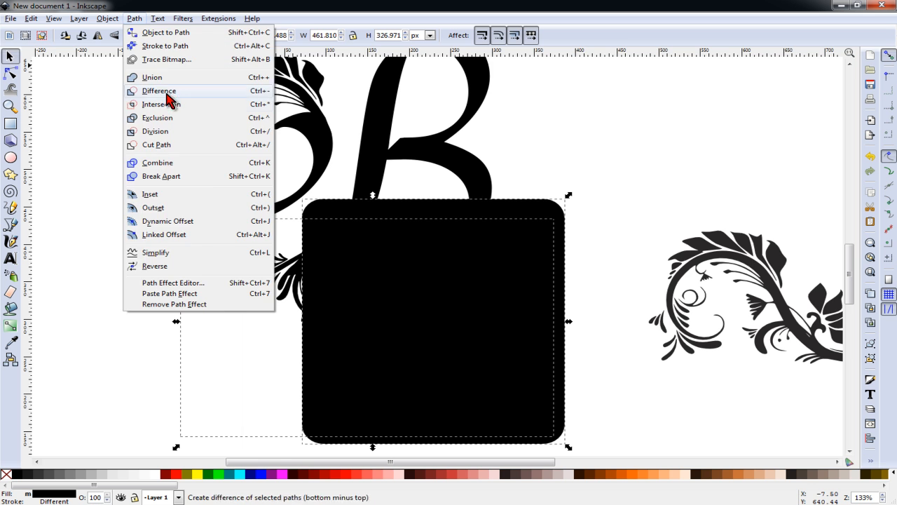
pyautogui.click(171, 92)
# Delete the nodes of the cut leaves that hang from the swirl's stem over the B's foot
pyautogui.press('3')
pyautogui.click(10, 72)
pyautogui.moveTo(626, 449); pyautogui.dragTo(484, 257)
pyautogui.press('Delete')
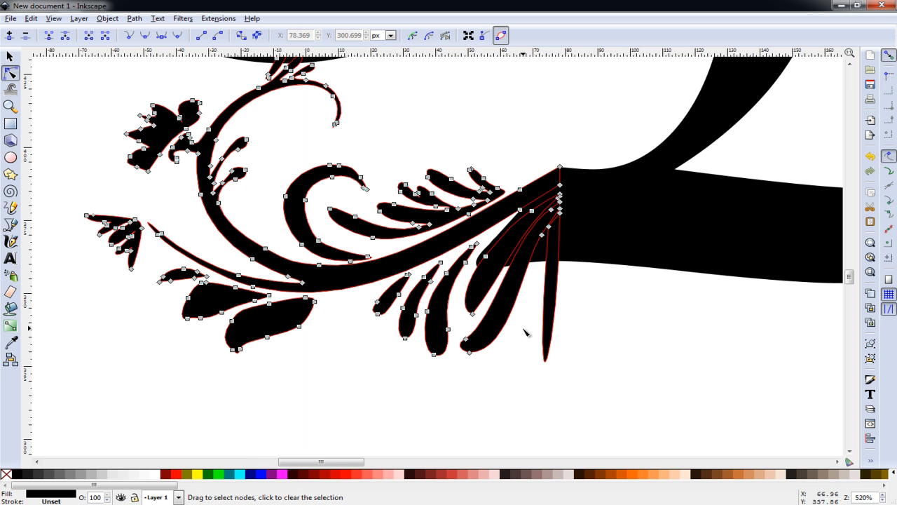
pyautogui.moveTo(572, 375); pyautogui.dragTo(460, 317)
pyautogui.press('Delete')
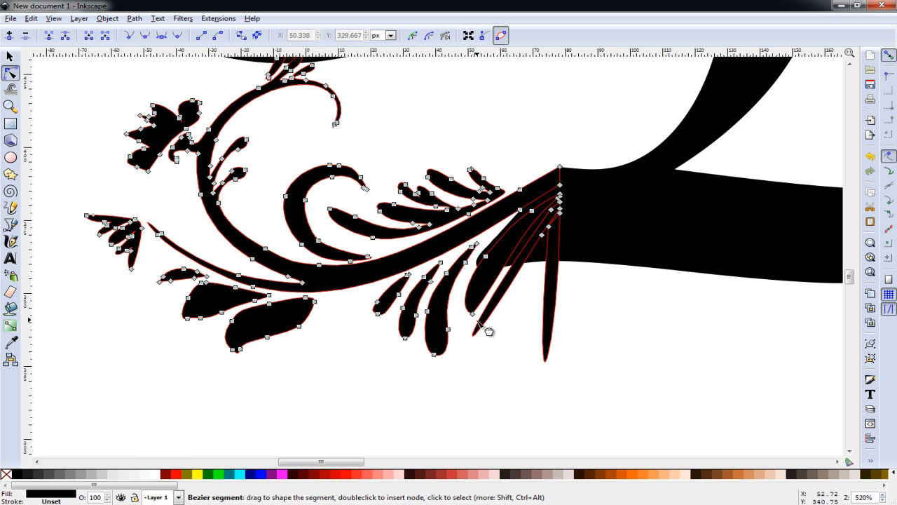
pyautogui.click(473, 315)
pyautogui.press('Delete')
pyautogui.moveTo(549, 225); pyautogui.dragTo(521, 246)
pyautogui.press('Delete')
pyautogui.press('Delete')
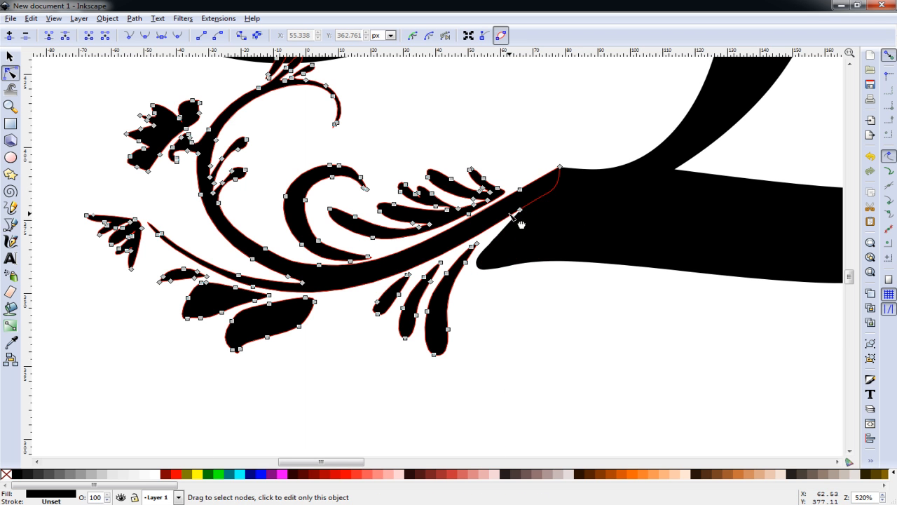
# Pull the stem's lower node down into the B's foot and delete the three small leaves beneath the stem
pyautogui.moveTo(519, 211); pyautogui.dragTo(529, 243)
pyautogui.moveTo(349, 376); pyautogui.dragTo(525, 274)
pyautogui.press('Delete')
pyautogui.moveTo(496, 322); pyautogui.dragTo(462, 240)
pyautogui.press('Delete')
pyautogui.click(441, 263)
pyautogui.press('Delete')
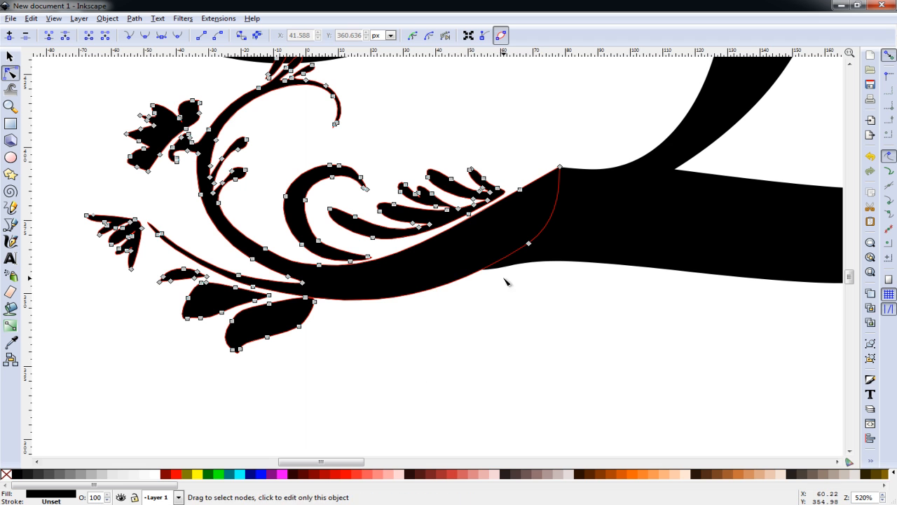
# Move the stem's end node to the foot's underside and refine the nearby nodes to smooth the join
pyautogui.moveTo(529, 243); pyautogui.dragTo(497, 267)
pyautogui.keyDown('ctrl'); pyautogui.click(479, 263); pyautogui.keyUp('ctrl')
pyautogui.doubleClick(465, 274)
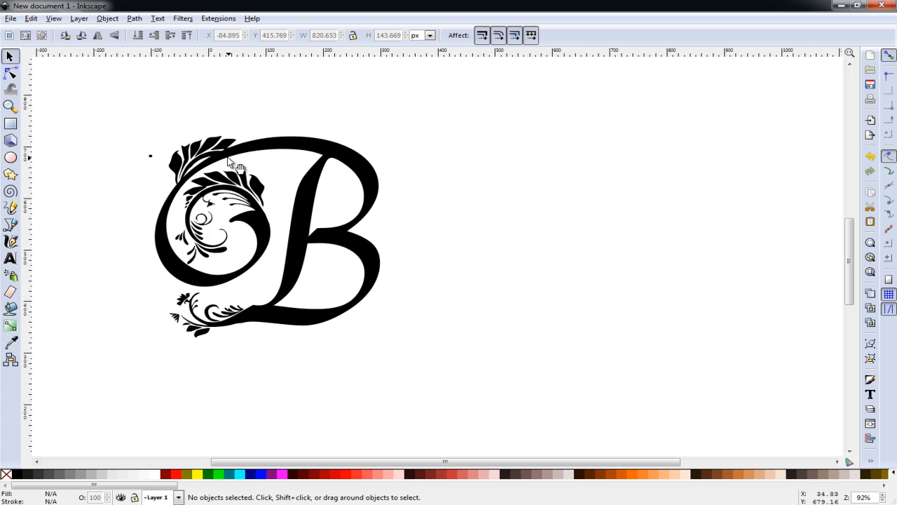
# Merge the letter B and all its floral pieces into one path with Union
pyautogui.click(190, 145)
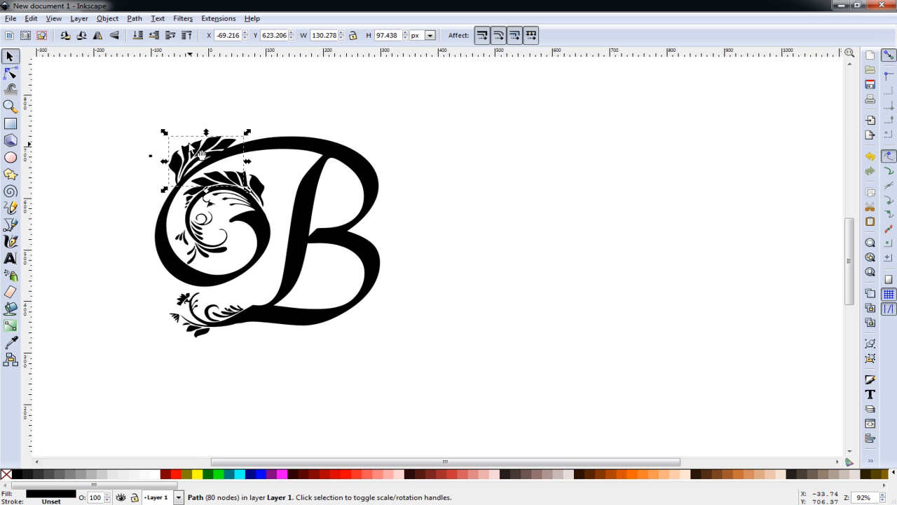
pyautogui.moveTo(103, 101); pyautogui.dragTo(476, 378)
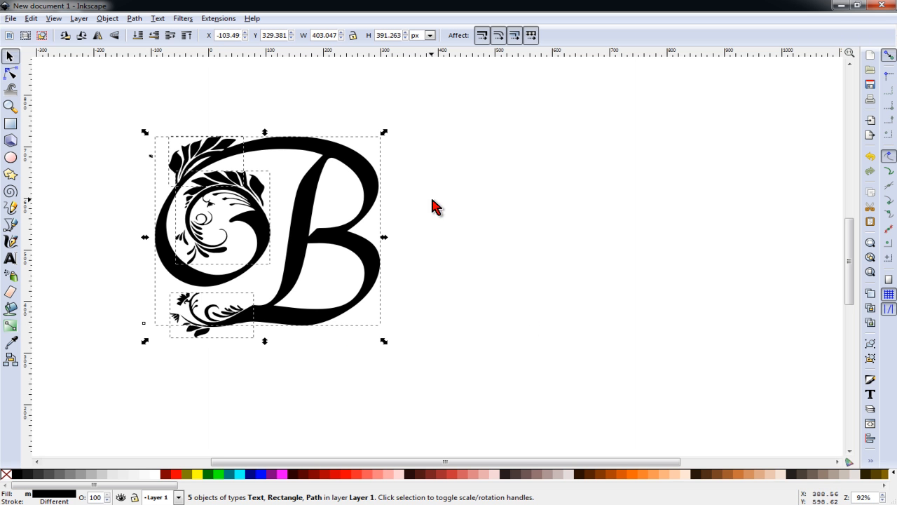
pyautogui.click(134, 19)
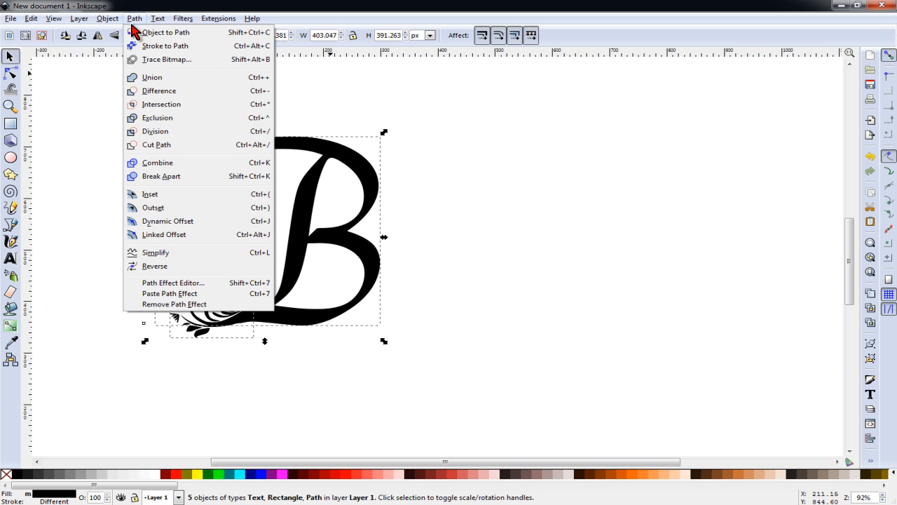
pyautogui.click(154, 76)
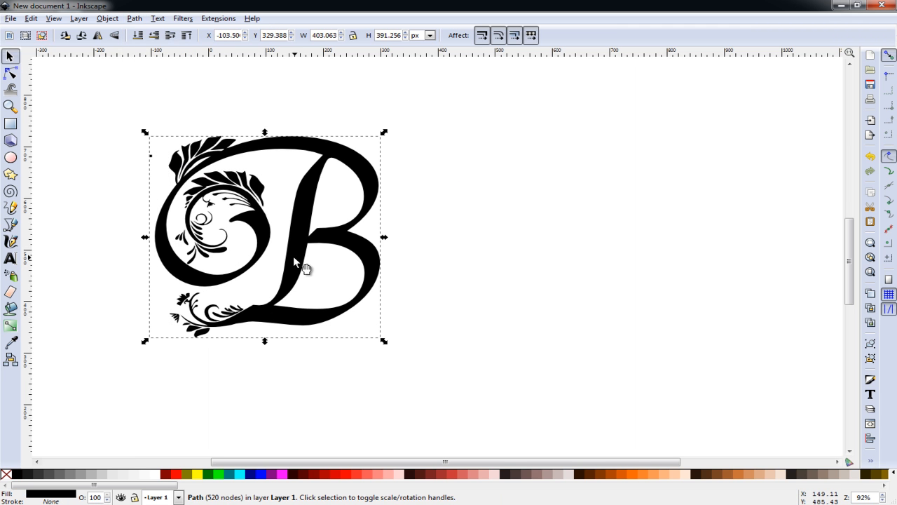
pyautogui.press('Escape')
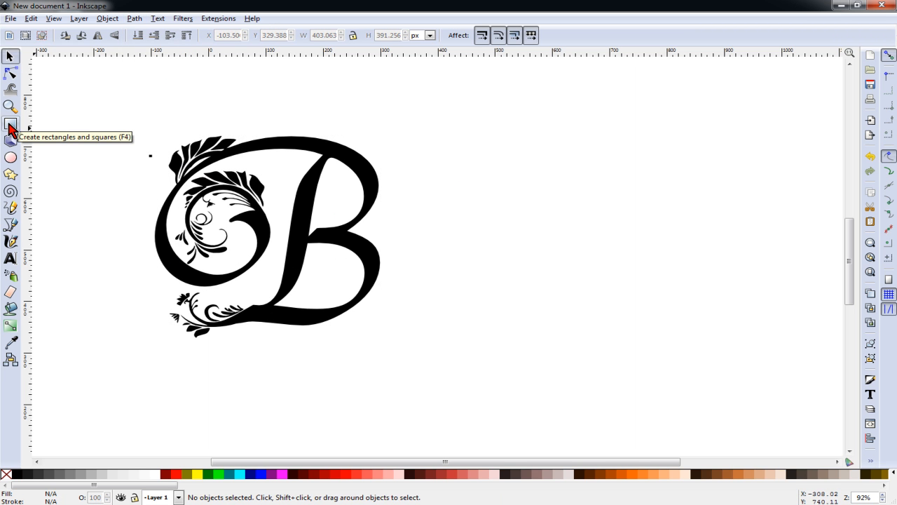
# Draw a rectangle about 411 by 107 px across the lower half of the B
pyautogui.click(10, 125)
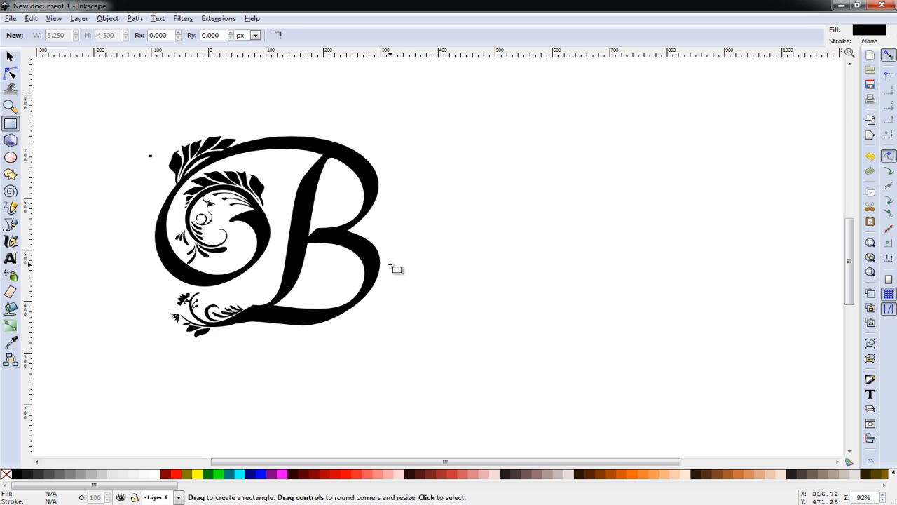
pyautogui.moveTo(385, 265)
pyautogui.mouseDown()
pyautogui.moveTo(385, 308)
pyautogui.moveTo(149, 311)
pyautogui.mouseUp()
pyautogui.moveTo(274, 270); pyautogui.dragTo(276, 260)
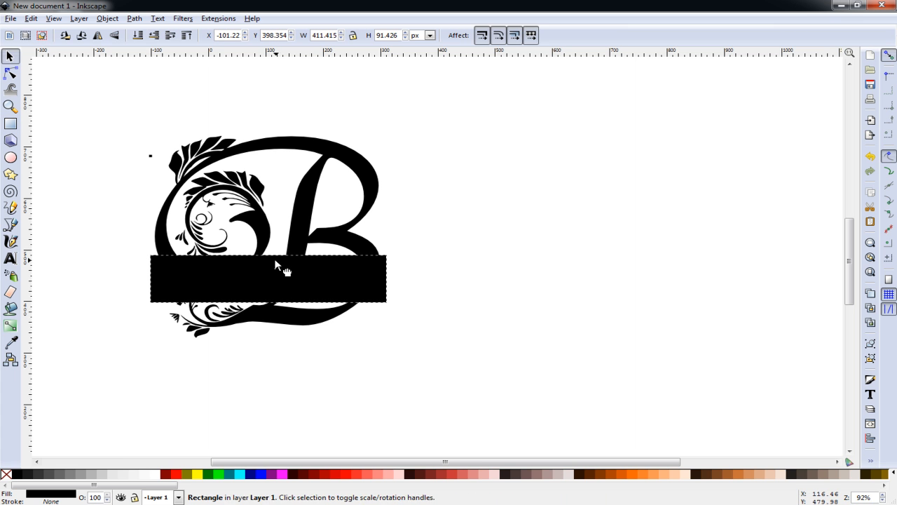
pyautogui.moveTo(269, 307); pyautogui.dragTo(270, 319)
# Duplicate the rectangle and set the copy aside from the letter, and subtract the original from the B with Difference
pyautogui.hotkey('ctrl', 'd')
pyautogui.moveTo(297, 286); pyautogui.dragTo(637, 218)
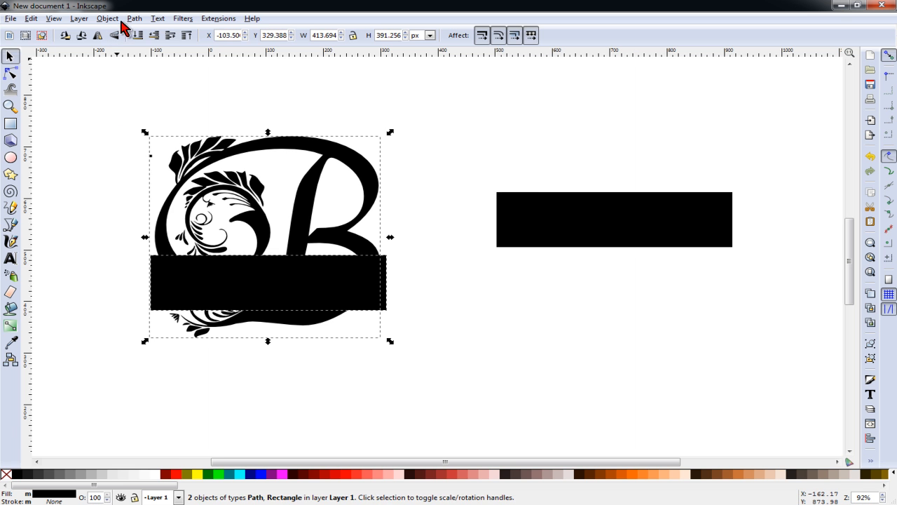
pyautogui.click(136, 19)
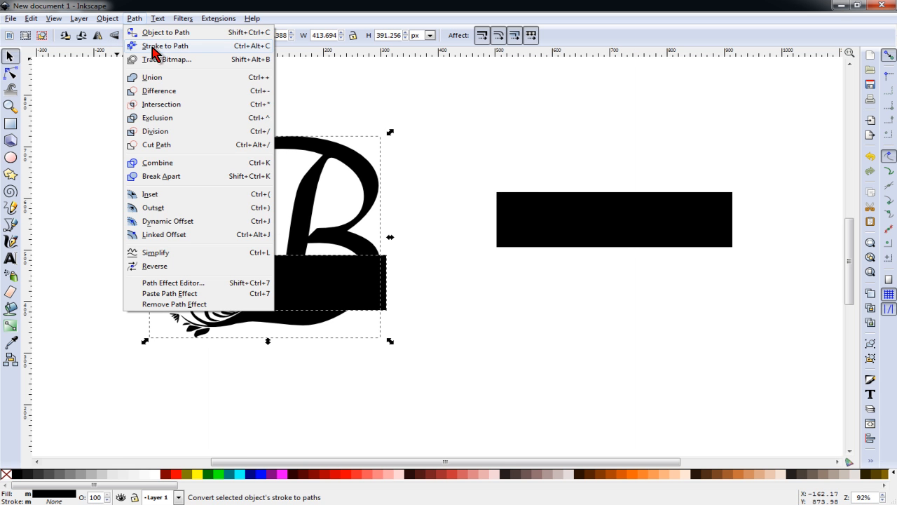
pyautogui.click(167, 91)
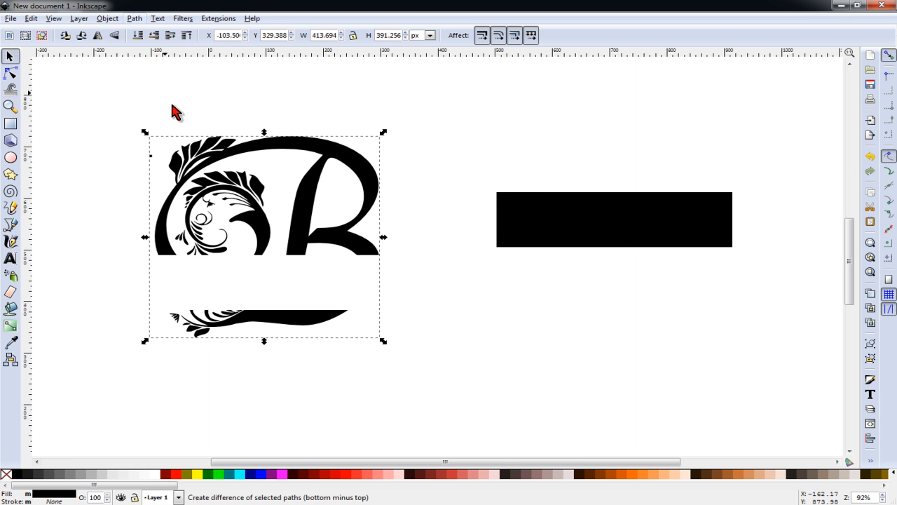
# Thin the spare rectangle to about 11 px high along the B's upper cut edge, and fill it with red
pyautogui.click(484, 342)
pyautogui.click(597, 240)
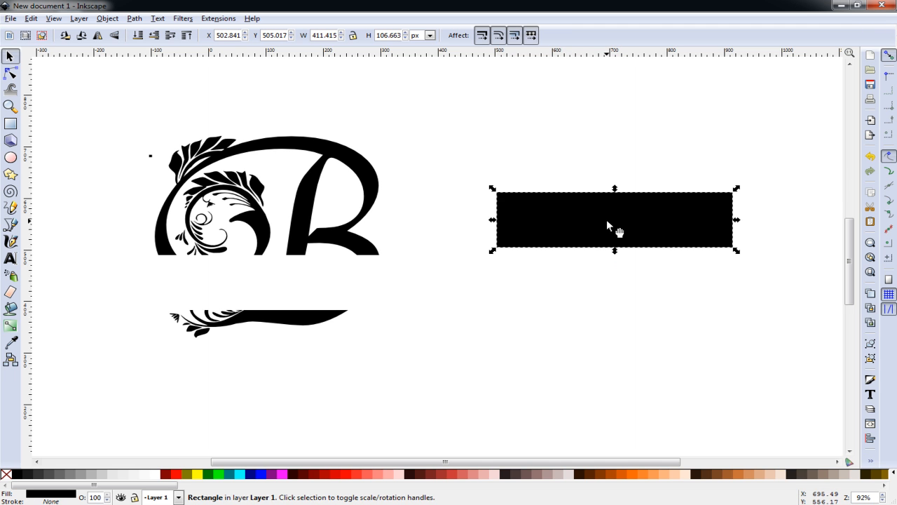
pyautogui.moveTo(616, 252); pyautogui.dragTo(284, 258)
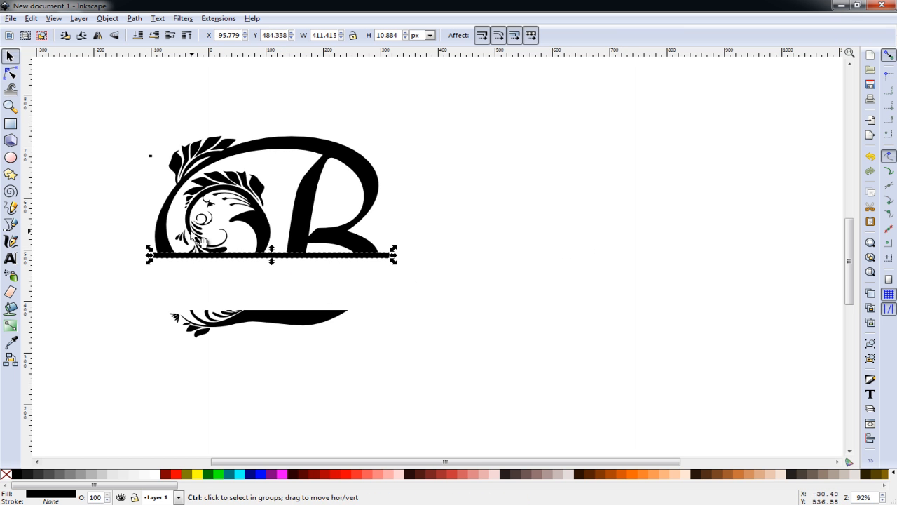
pyautogui.press('3')
pyautogui.click(175, 474)
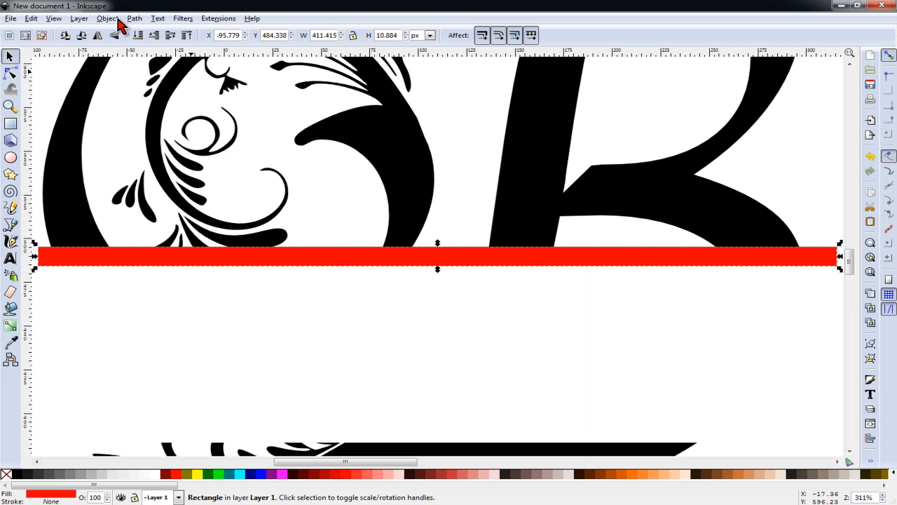
# Lower the red bar to the bottom of the stacking order and shift it to overlap the upper cut edge slightly
pyautogui.click(106, 18)
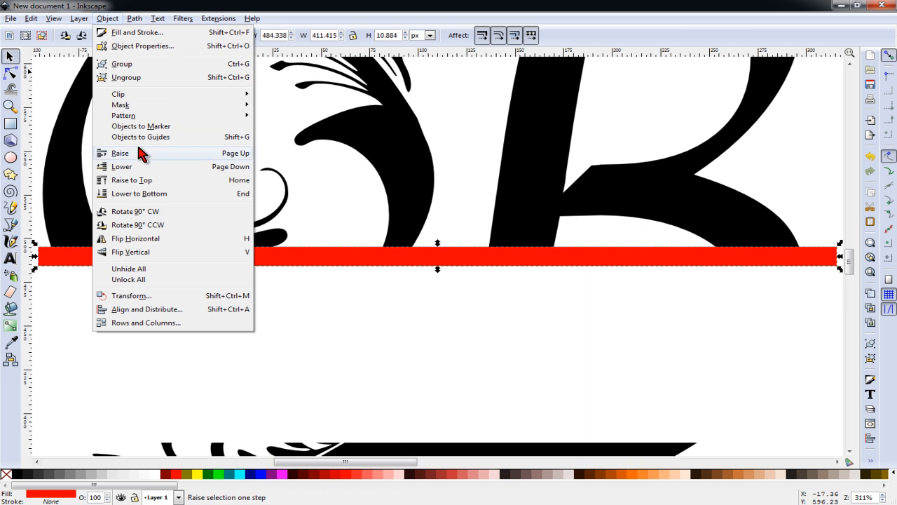
pyautogui.click(145, 194)
pyautogui.moveTo(425, 265); pyautogui.dragTo(431, 270)
pyautogui.scroll(-1, 493, 358)
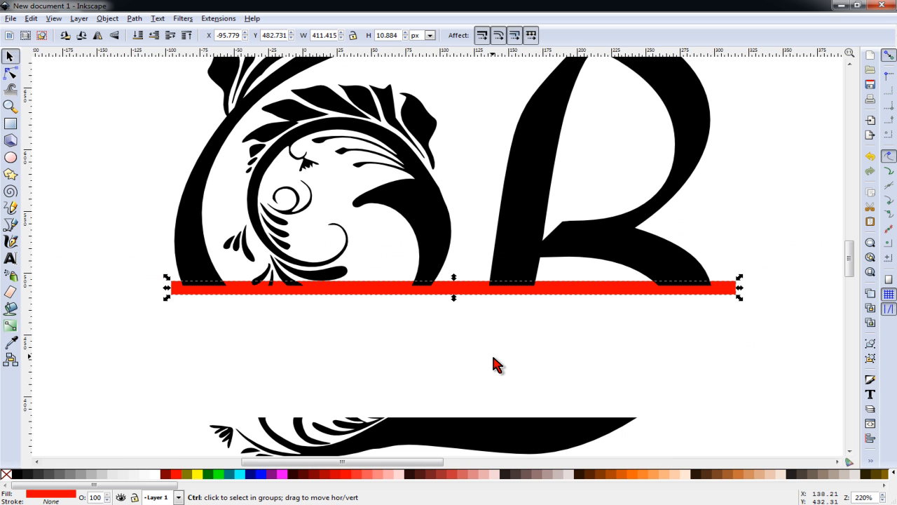
# Duplicate the red bar and move the copy straight down 104 px onto the lower cut edge
pyautogui.press('Home')
pyautogui.hotkey('ctrl', 'd')
pyautogui.press('Down')
pyautogui.press('Down')
pyautogui.press('Down')
pyautogui.press('Down')
pyautogui.press('Down')
pyautogui.press('Down')
pyautogui.press('Down')
pyautogui.press('Down')
pyautogui.press('Down')
pyautogui.press('Down')
pyautogui.press('Down')
pyautogui.press('Down')
pyautogui.press('Down')
pyautogui.press('Down')
pyautogui.press('Down')
pyautogui.press('Down')
pyautogui.press('Down')
pyautogui.press('Down')
pyautogui.press('Down')
pyautogui.press('Down')
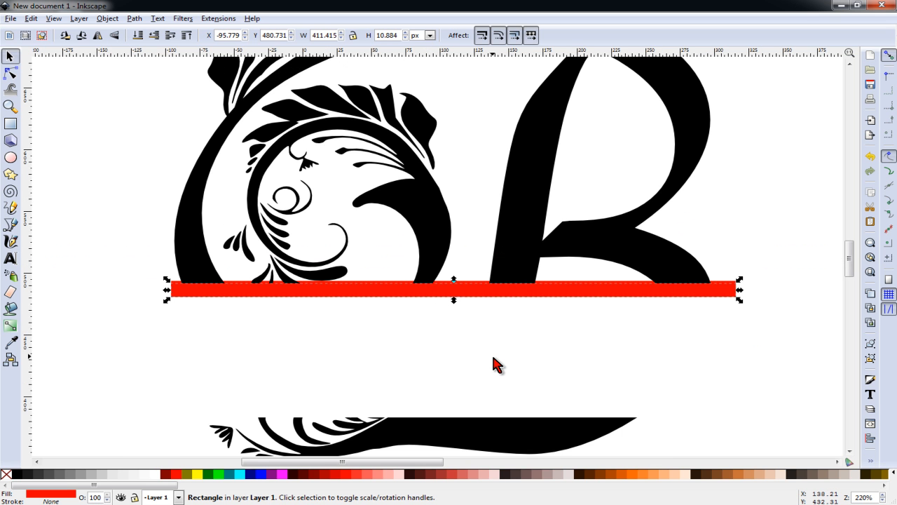
pyautogui.press('Down')
pyautogui.press('Down')
pyautogui.press('Down')
pyautogui.press('Down')
pyautogui.press('Down')
pyautogui.press('Down')
pyautogui.press('Down')
pyautogui.press('Down')
pyautogui.press('Down')
pyautogui.press('Down')
pyautogui.press('Down')
pyautogui.press('Down')
pyautogui.press('Down')
pyautogui.press('Down')
pyautogui.press('Down')
pyautogui.press('Down')
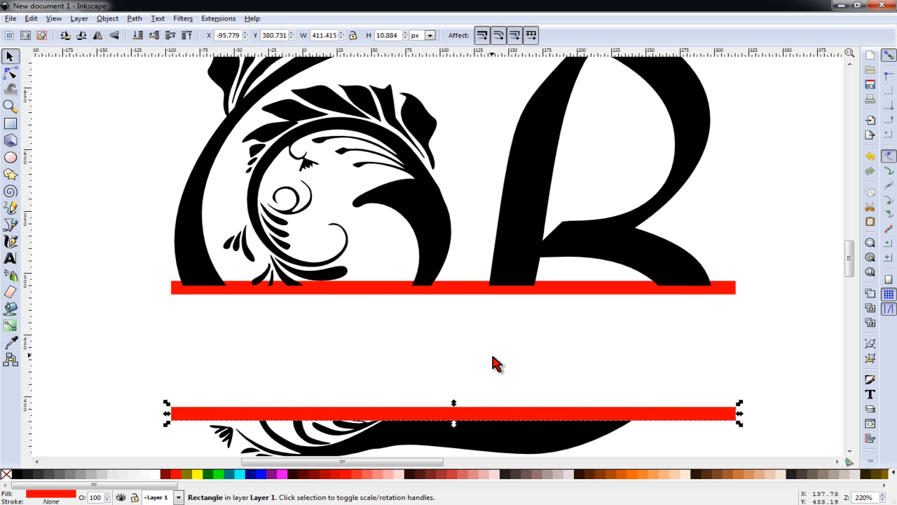
pyautogui.press('Down')
# Lower the second bar to the bottom of the stacking order and fill both bars with black
pyautogui.click(107, 18)
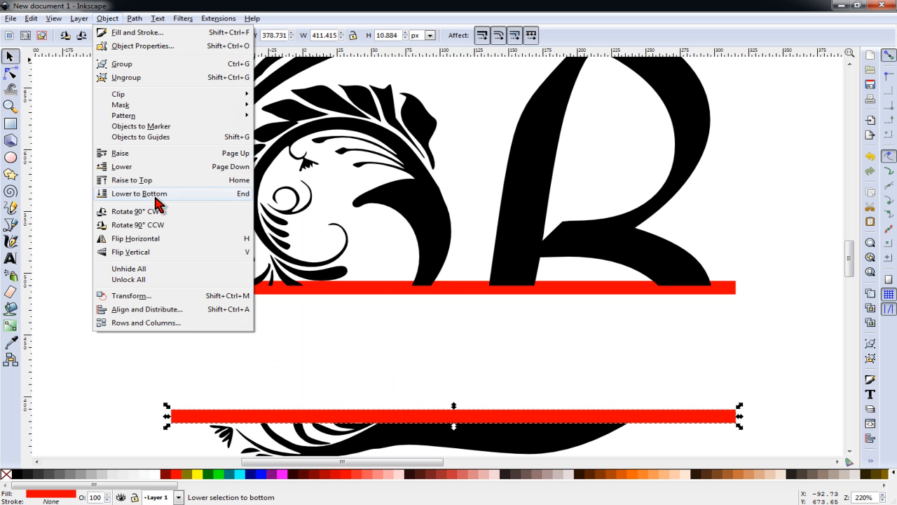
pyautogui.click(157, 201)
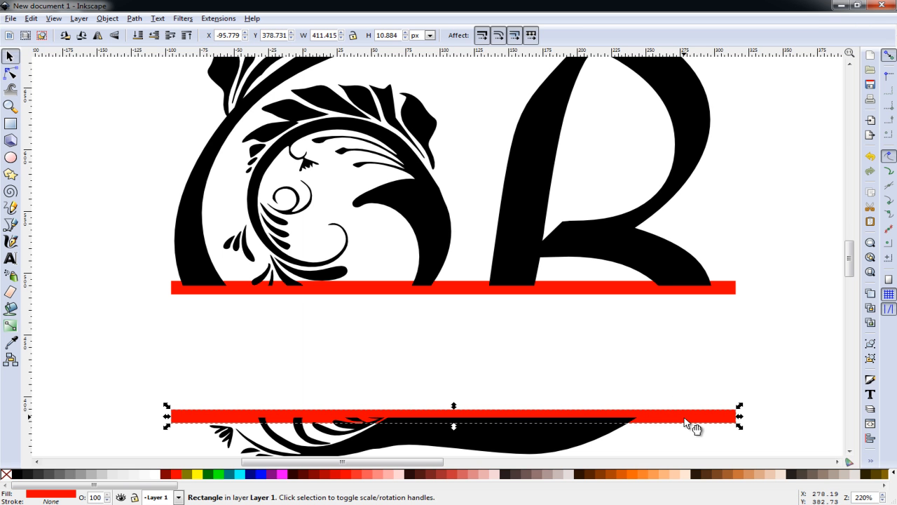
pyautogui.hotkey('ctrl', 'a')
pyautogui.click(19, 474)
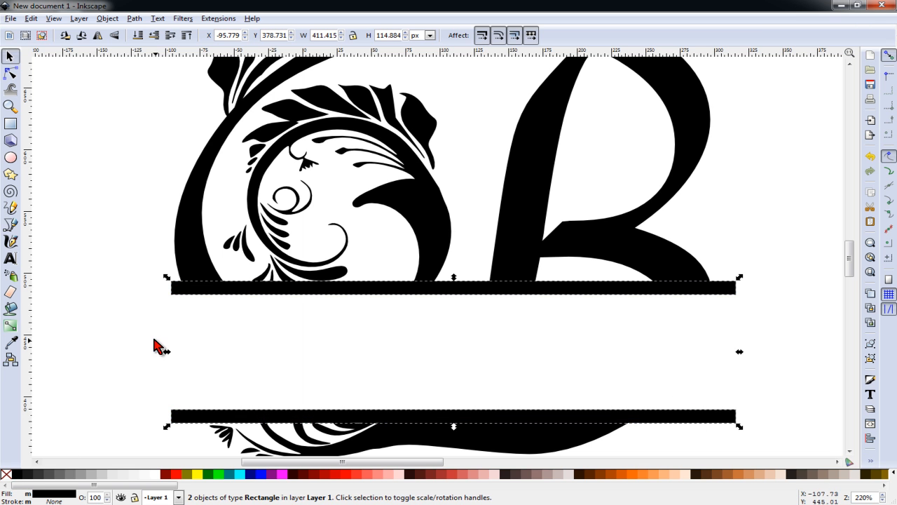
# Union the split letter B and both black bars into a single path
pyautogui.hotkey('ctrl', 'a')
pyautogui.press('-')
pyautogui.press('-')
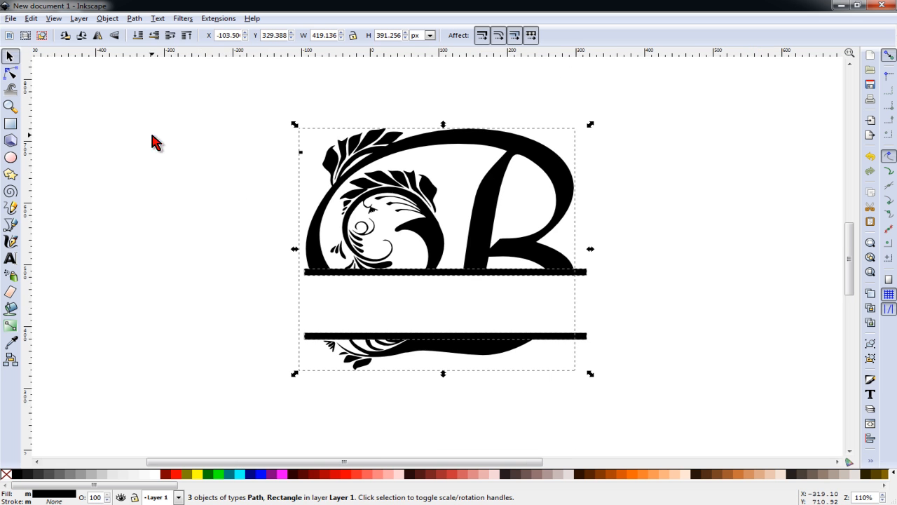
pyautogui.click(135, 20)
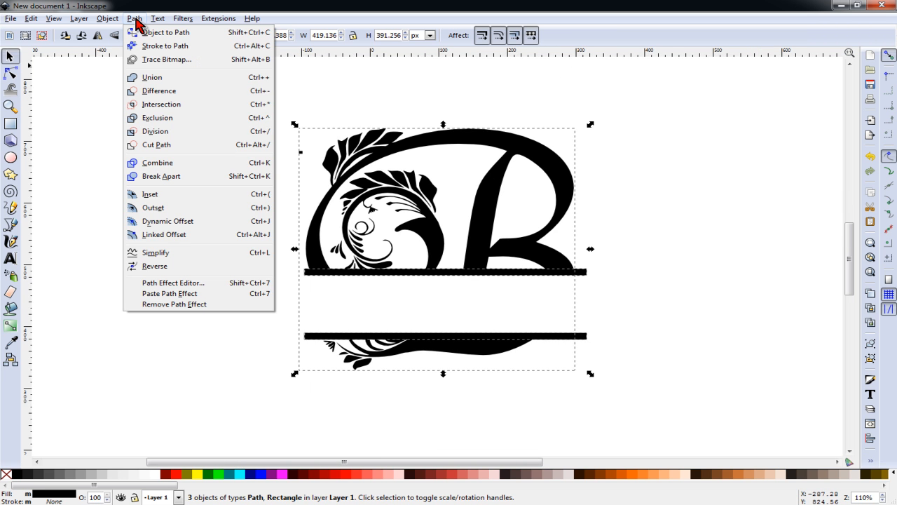
pyautogui.click(160, 78)
# Save the design to the Desktop as a Plain SVG file named B
pyautogui.click(10, 18)
pyautogui.click(42, 93)
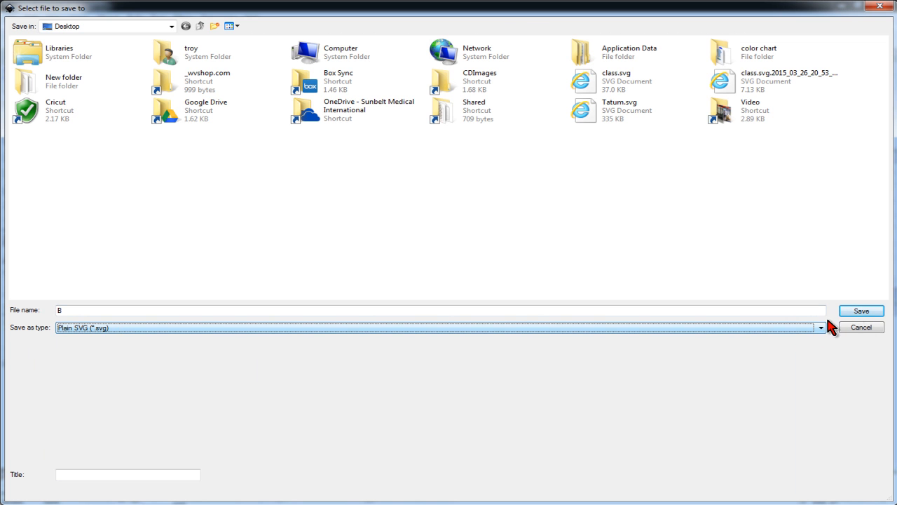
pyautogui.click(861, 310)
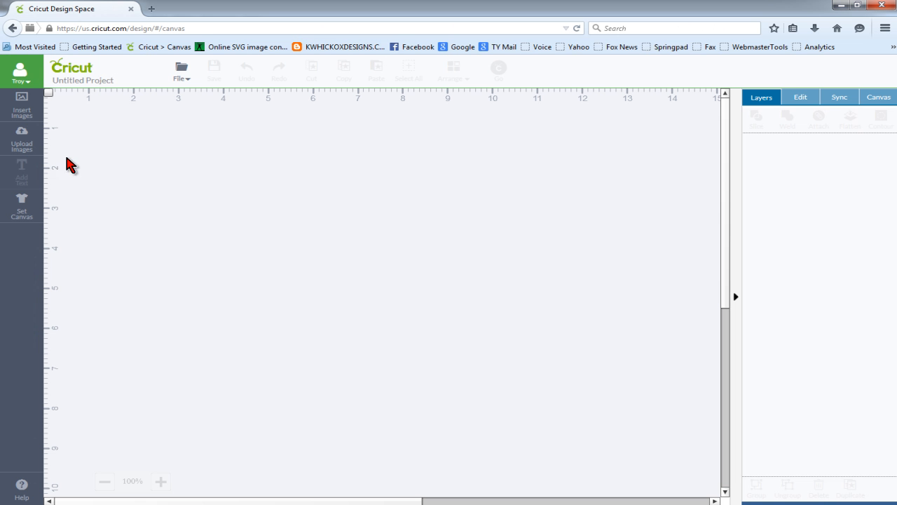
# In Cricut Design Space, upload B.svg as a vector image and save it to the image library under the name B
pyautogui.click(21, 144)
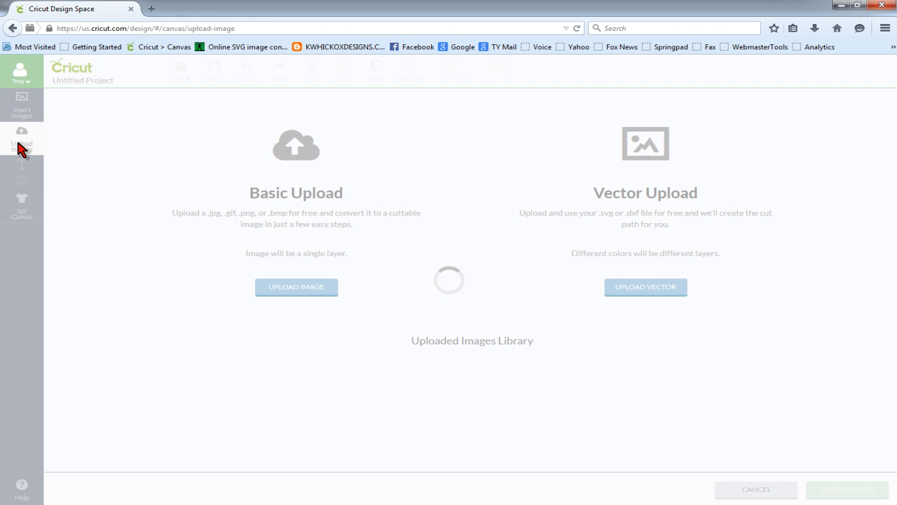
pyautogui.click(648, 289)
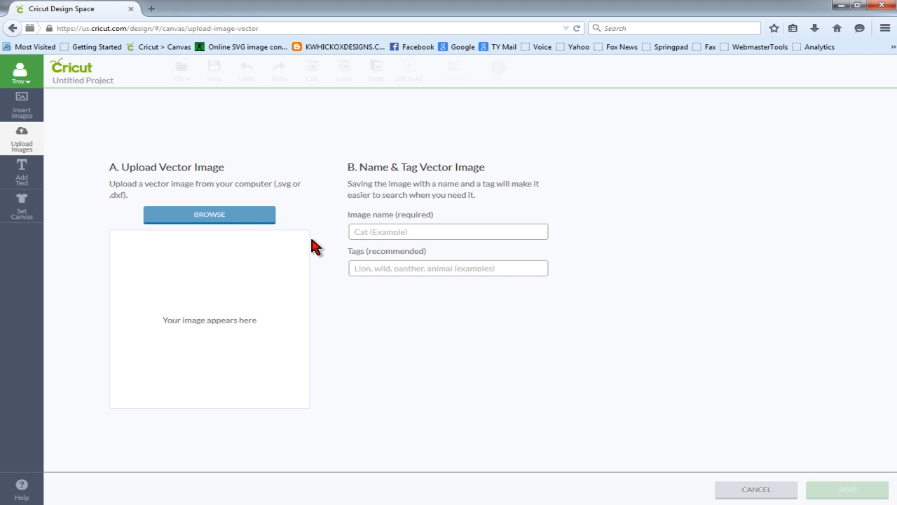
pyautogui.click(237, 216)
pyautogui.click(544, 412)
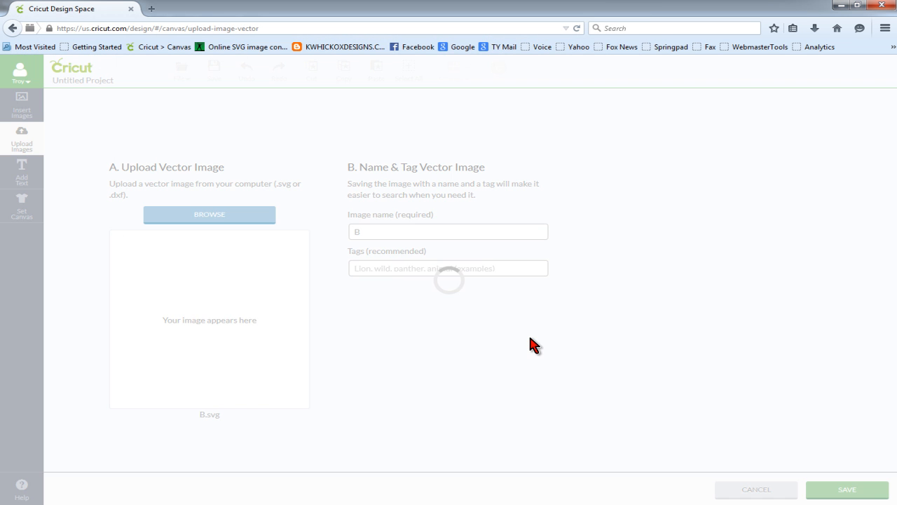
pyautogui.click(846, 491)
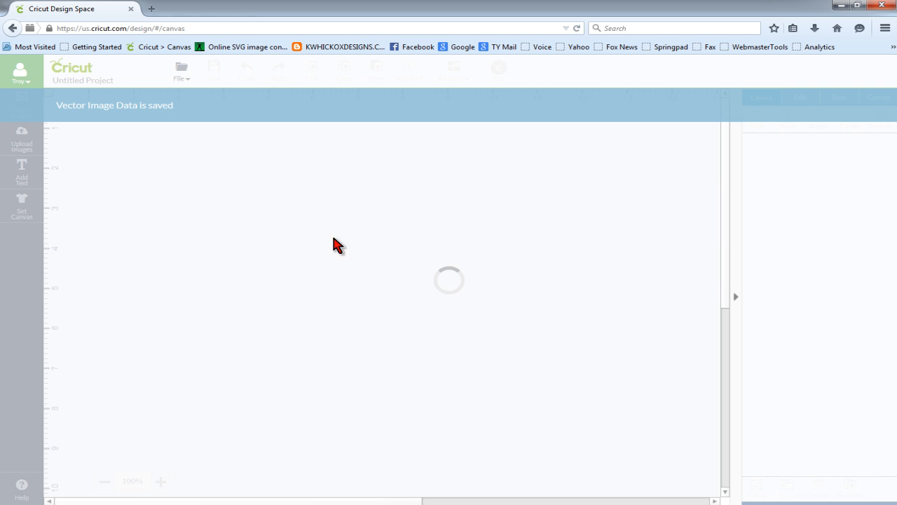